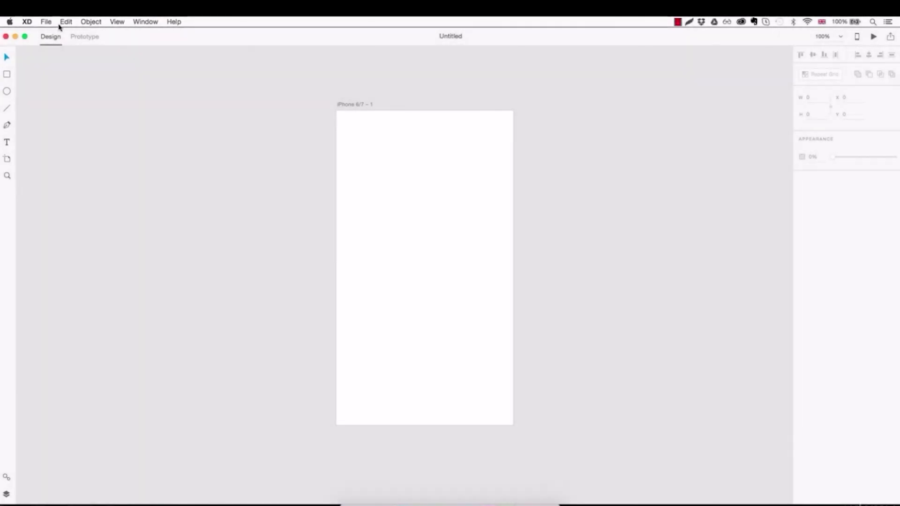
Browse the File and Window menus, then close them
left_click(45, 23)
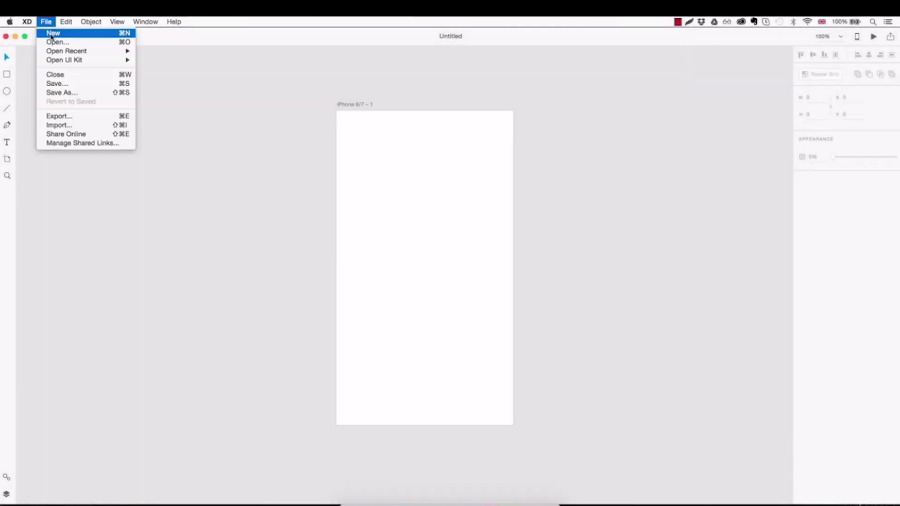
mouse_move(68, 24)
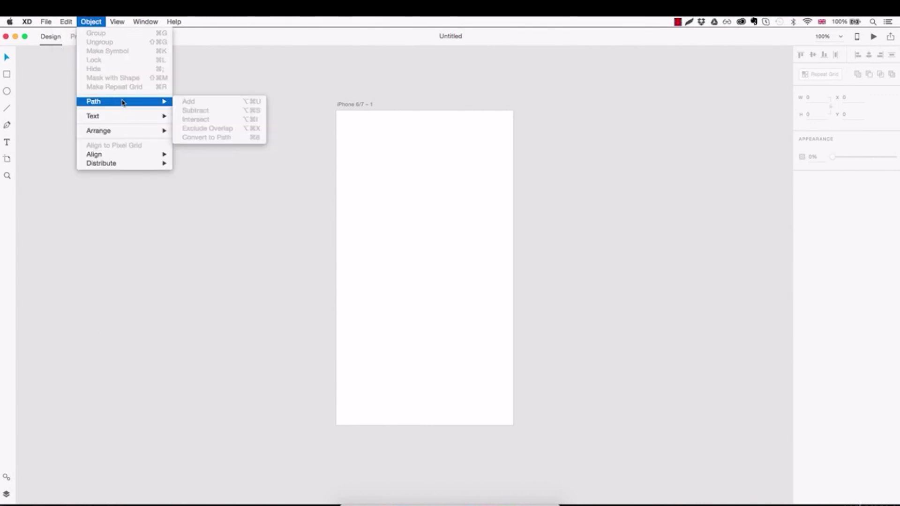
mouse_move(151, 129)
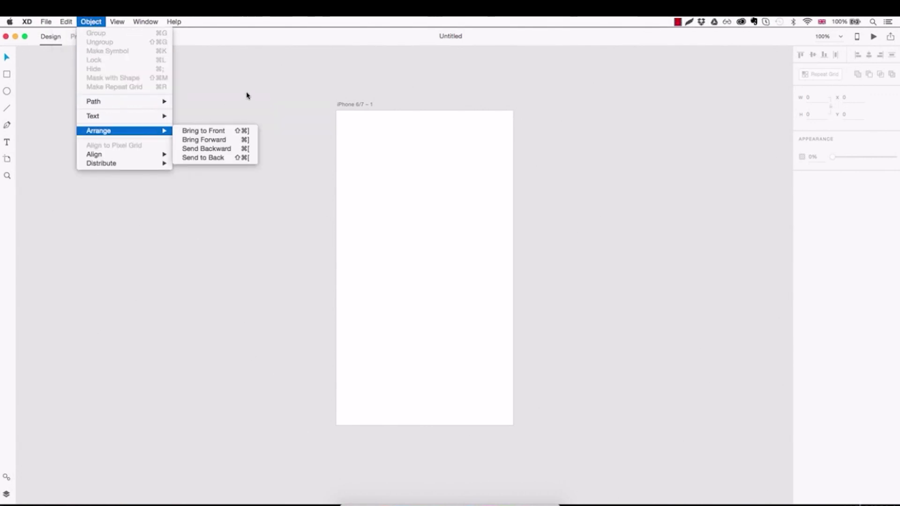
left_click(142, 23)
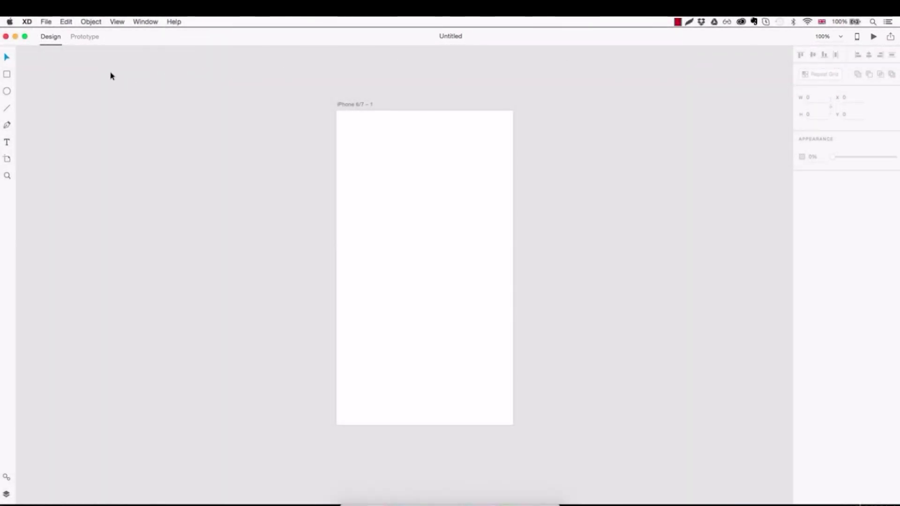
Switch between Prototype and Design modes twice, ending in Design mode
left_click(80, 41)
left_click(51, 39)
left_click(81, 37)
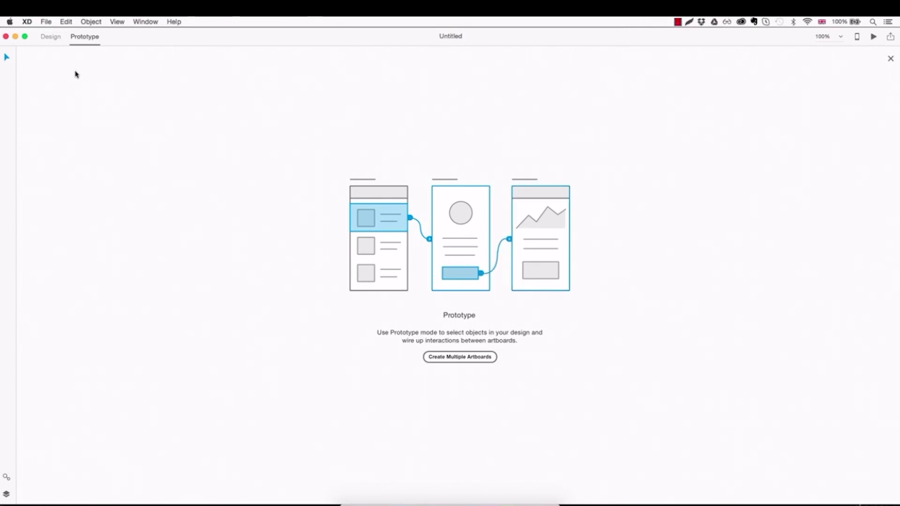
left_click(52, 38)
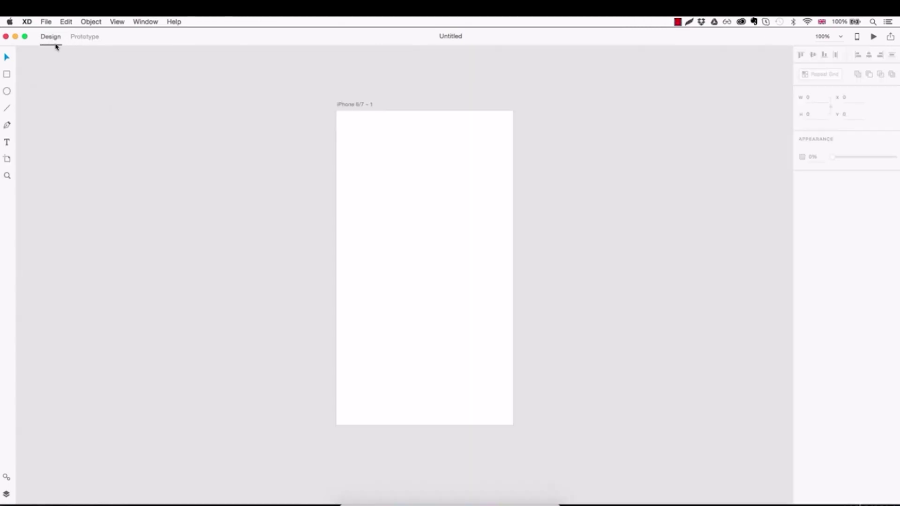
Open the zoom level list and keep the zoom at 100%
left_click(842, 40)
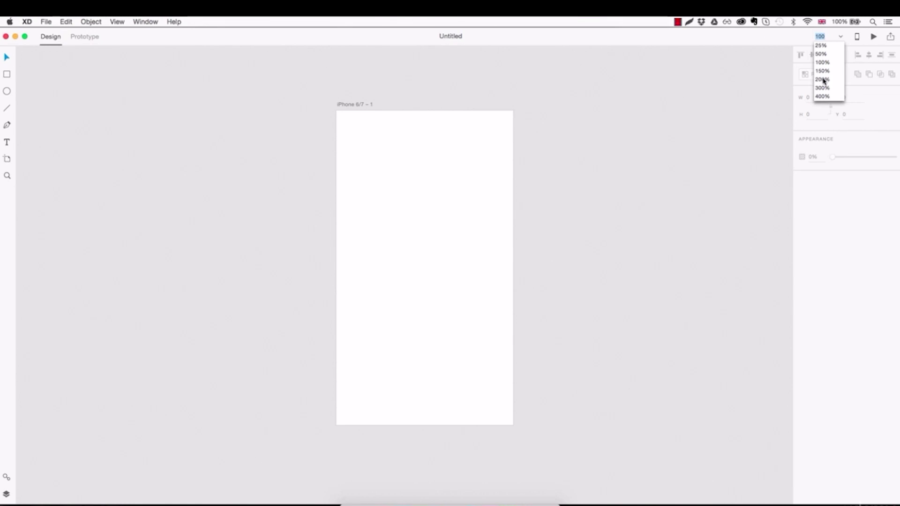
left_click(842, 39)
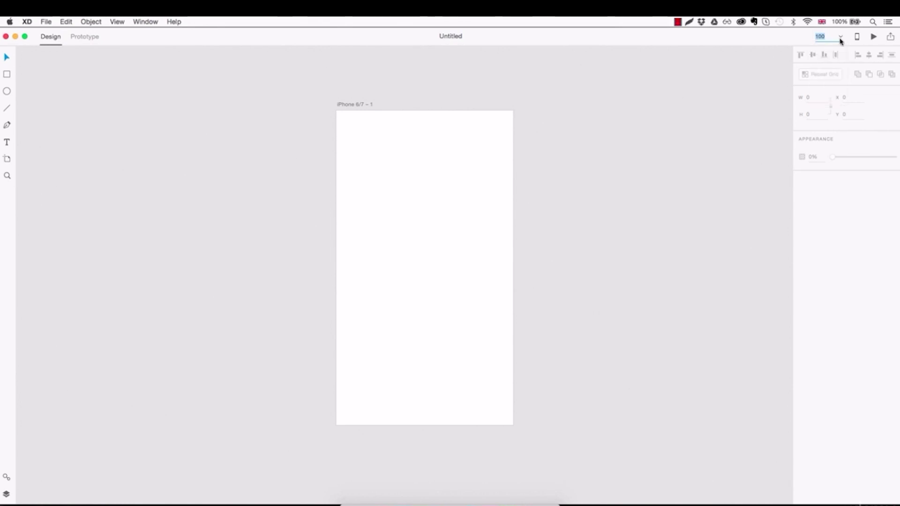
left_click(788, 73)
Open and close the artboard's live preview, then view and close the sharing options
left_click(874, 36)
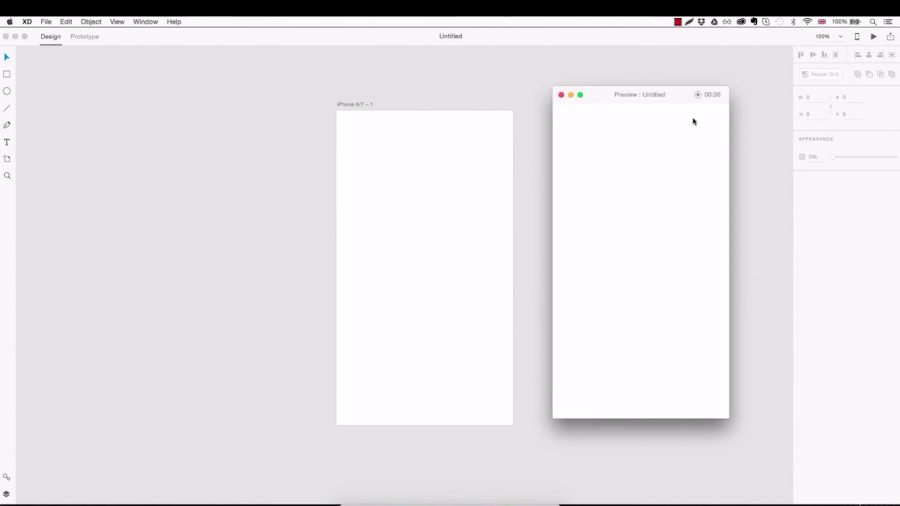
left_click_drag(681, 94, 706, 95)
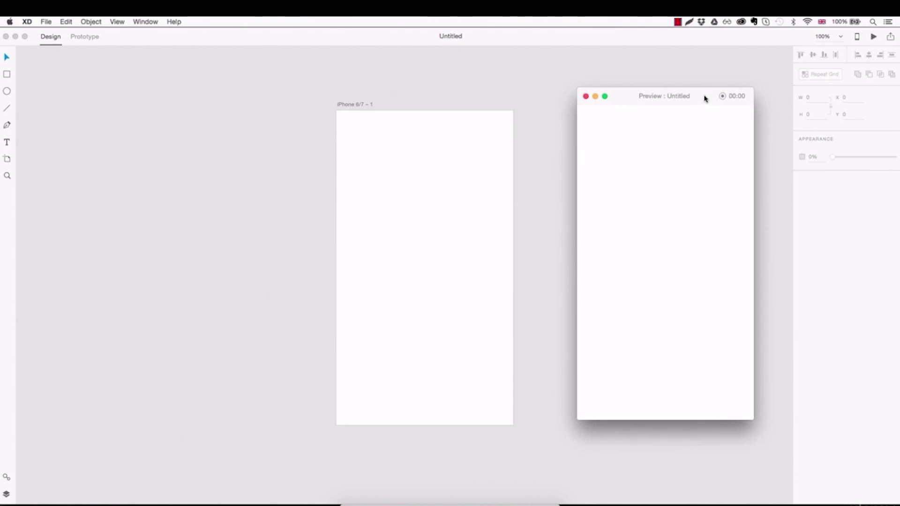
left_click(587, 97)
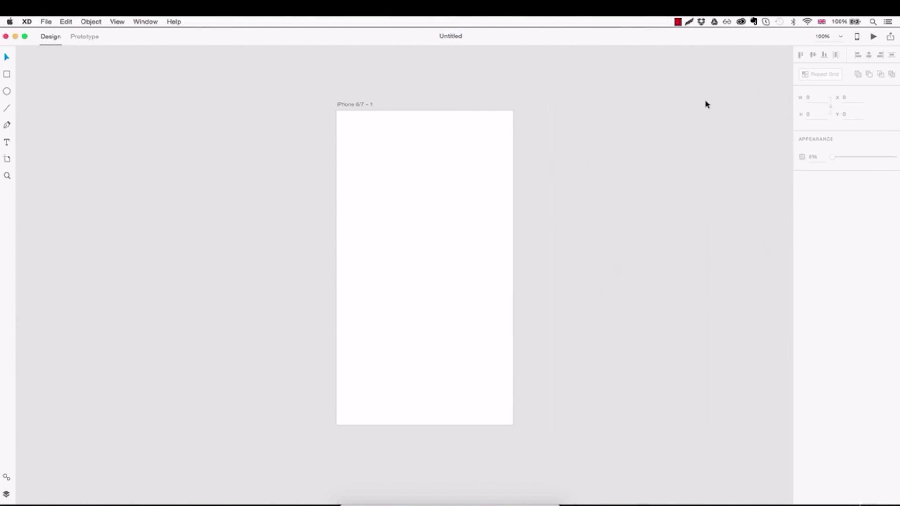
left_click(892, 38)
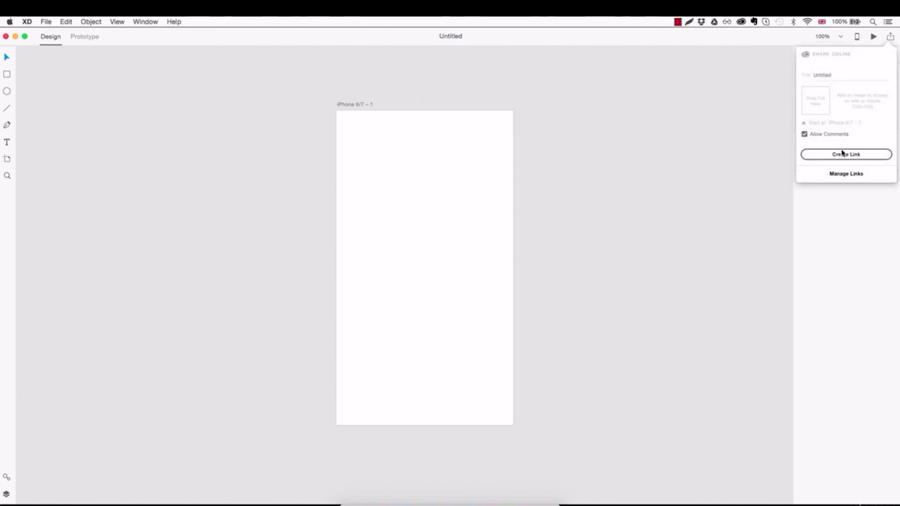
left_click(770, 125)
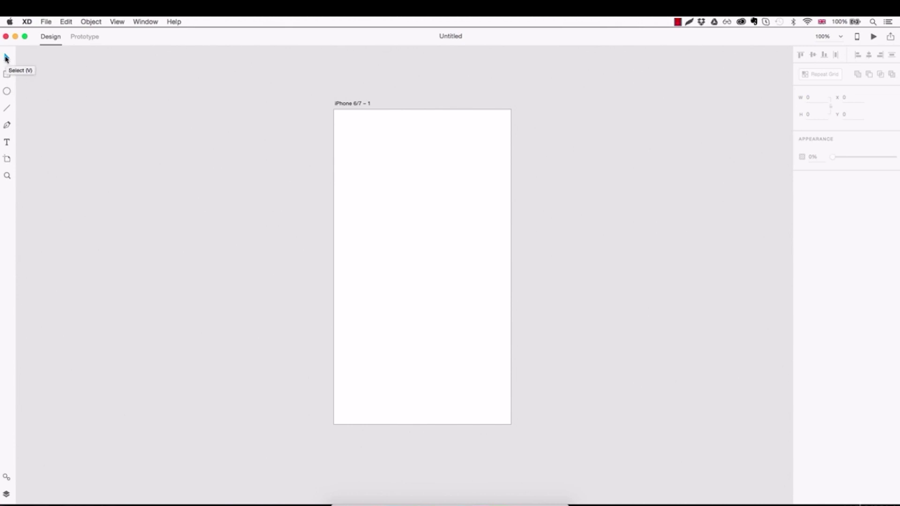
Give the iPhone 6/7 – 1 artboard a red #FF4E4E fill, then deselect it
left_click(8, 95)
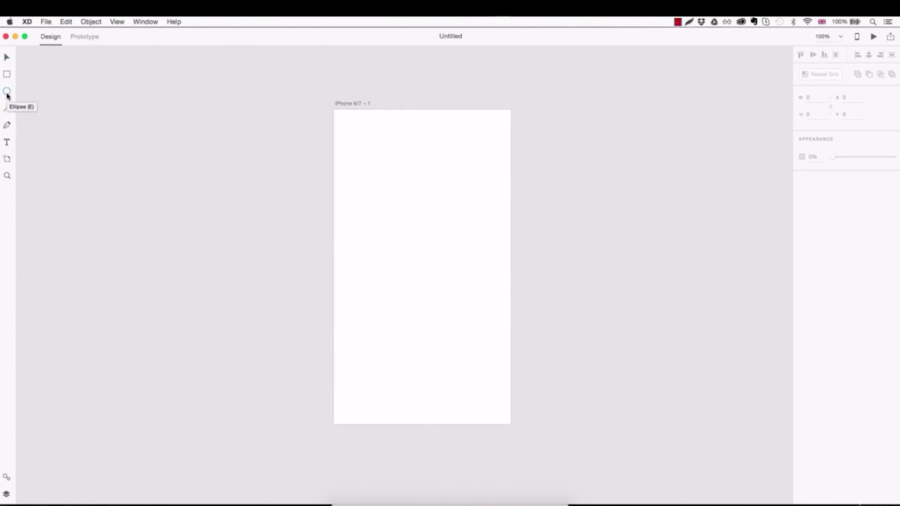
left_click(7, 59)
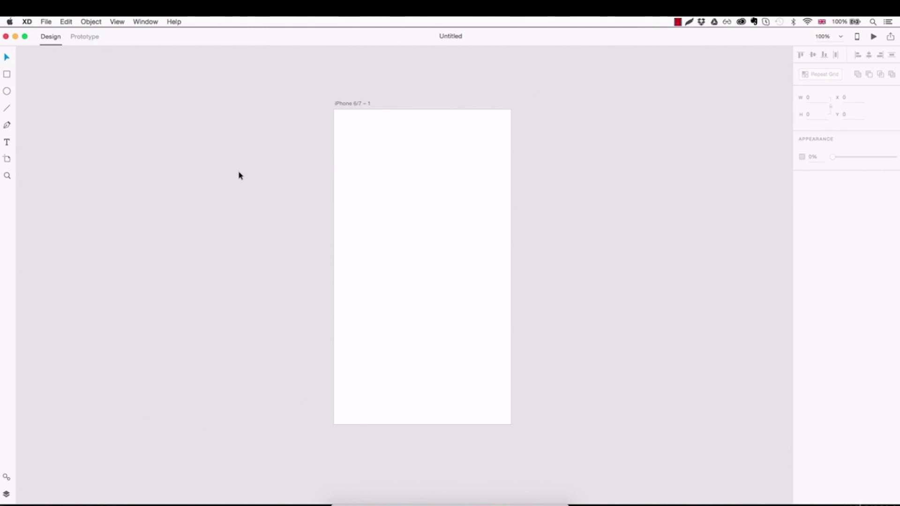
left_click(362, 104)
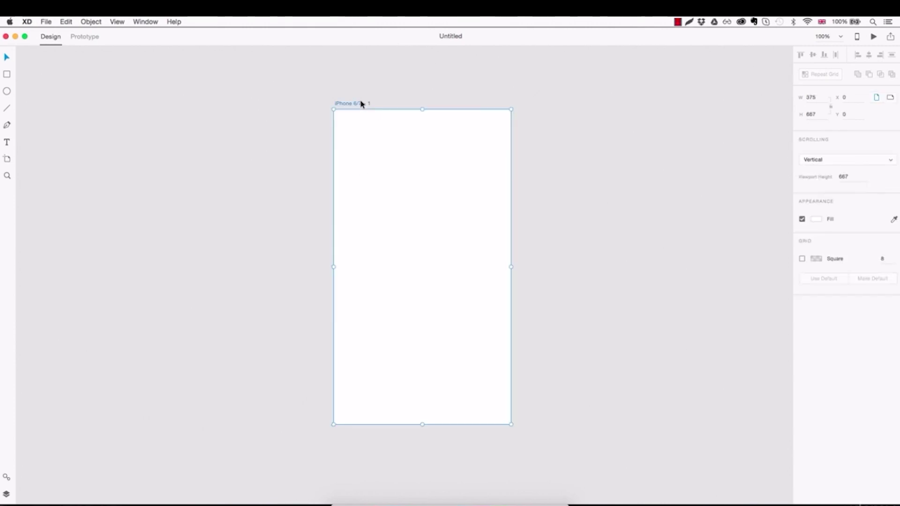
left_click(817, 219)
left_click(754, 164)
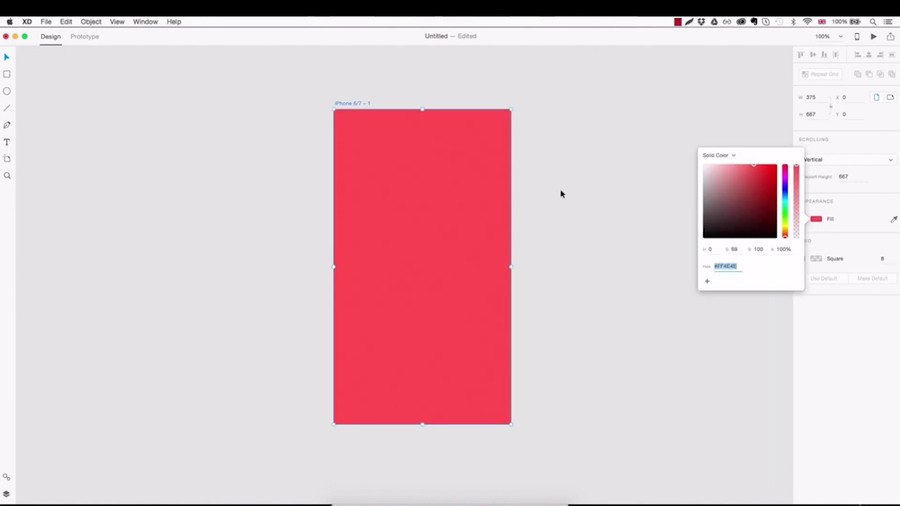
left_click(532, 170)
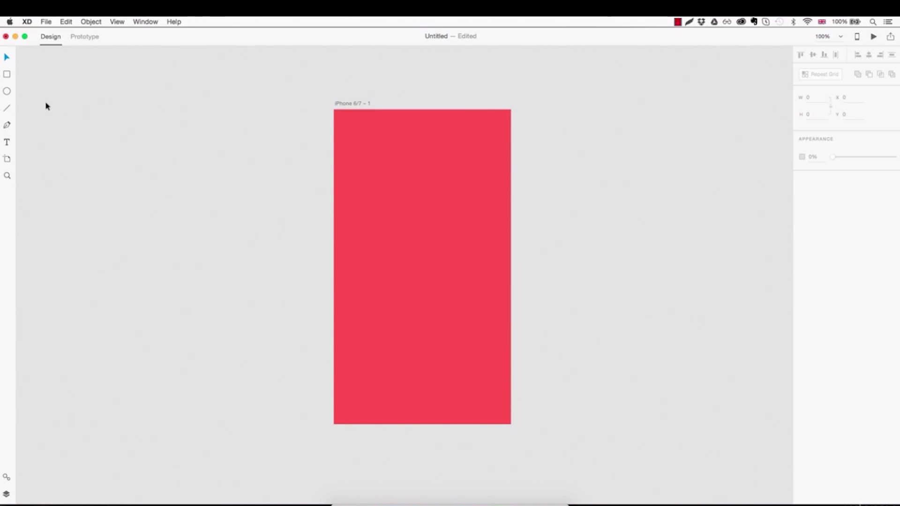
left_click(7, 75)
left_click_drag(354, 137, 452, 213)
left_click_drag(423, 241, 490, 355)
left_click_drag(359, 269, 402, 389)
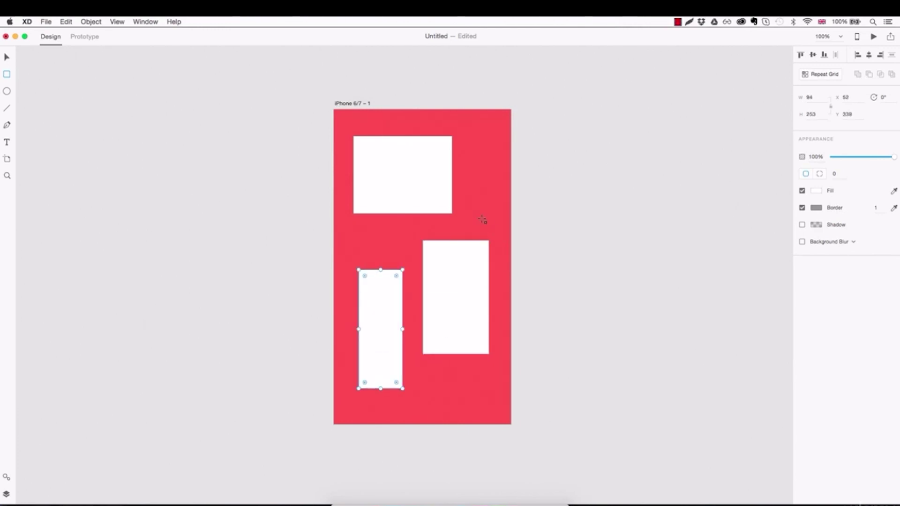
key("v")
left_click_drag(481, 154, 378, 349)
key("Delete")
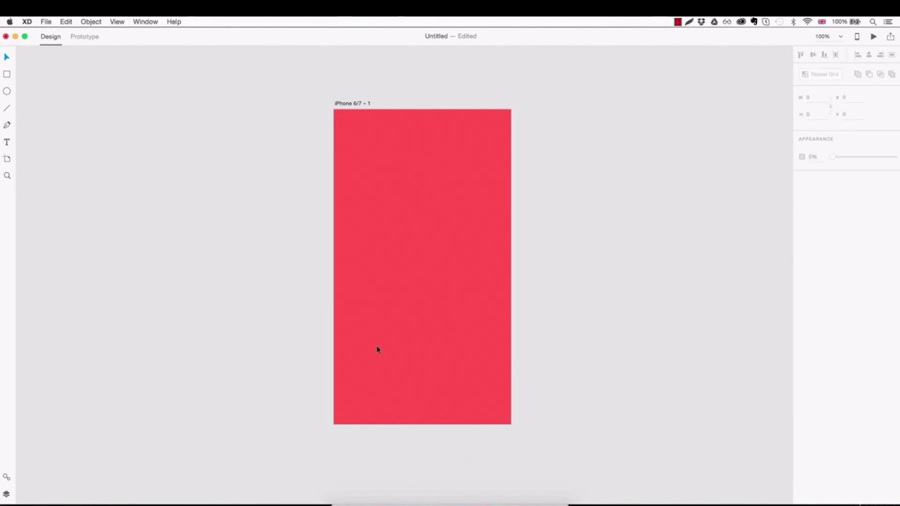
left_click(7, 92)
mouse_move(357, 139)
left_mouse_down()
mouse_move(393, 179)
mouse_move(402, 267)
left_mouse_up()
left_click_drag(445, 172, 493, 263)
left_click_drag(383, 293, 482, 400)
key("v")
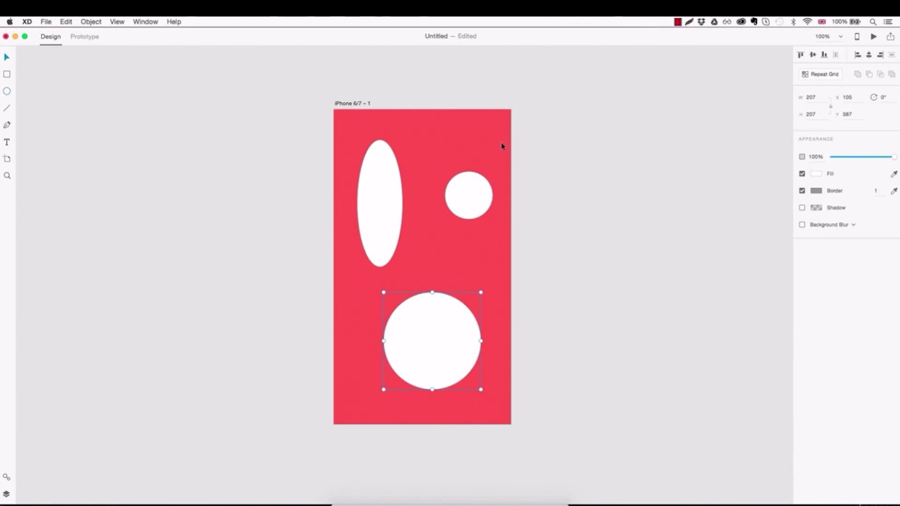
mouse_move(501, 147)
left_mouse_down()
mouse_move(392, 372)
mouse_move(371, 373)
left_mouse_up()
key("Delete")
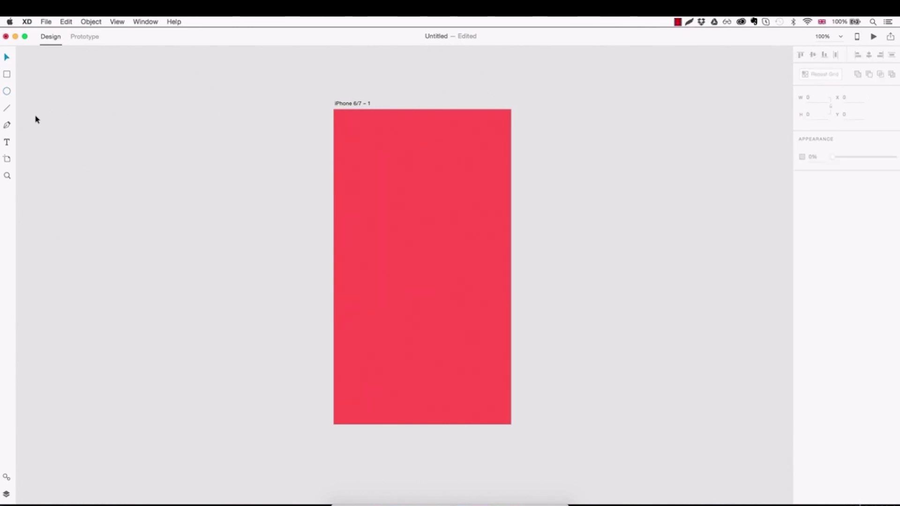
left_click(7, 108)
left_click_drag(364, 153, 486, 154)
left_click_drag(364, 187, 467, 289)
mouse_move(373, 291)
left_mouse_down()
mouse_move(373, 381)
mouse_move(467, 369)
mouse_move(478, 376)
left_mouse_up()
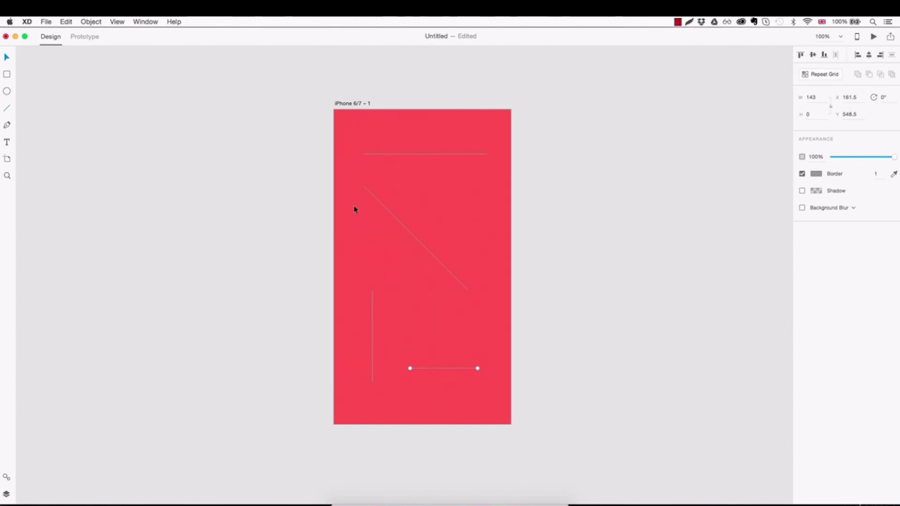
left_click_drag(352, 139, 483, 381)
key("Delete")
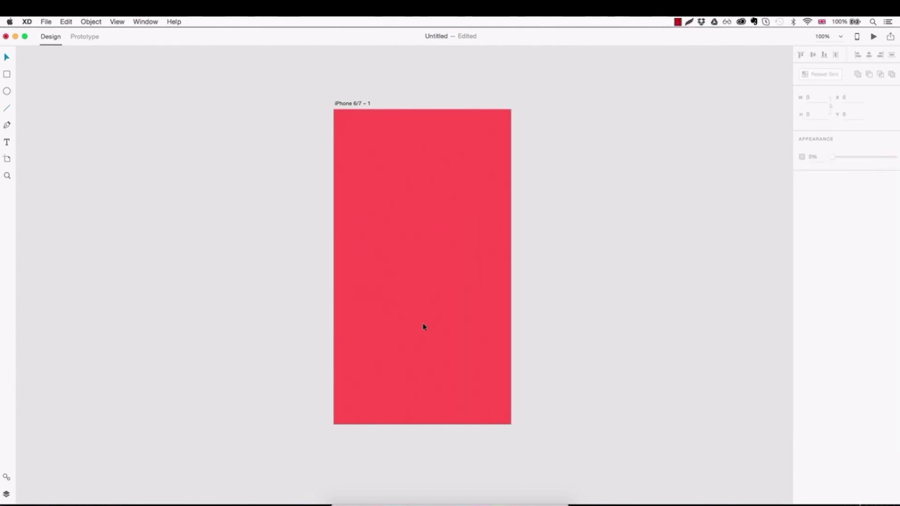
left_click(6, 125)
left_click(368, 153)
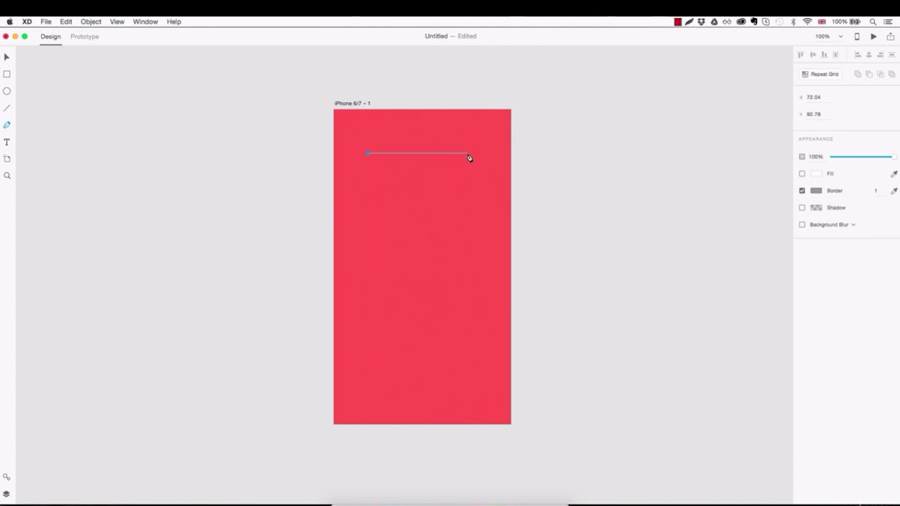
left_click(467, 154)
left_click(411, 231)
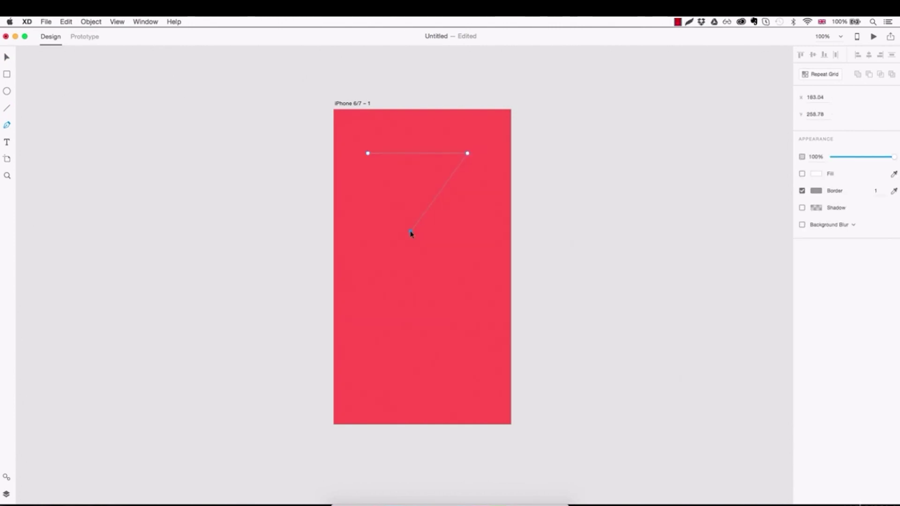
left_click(368, 154)
key("Escape")
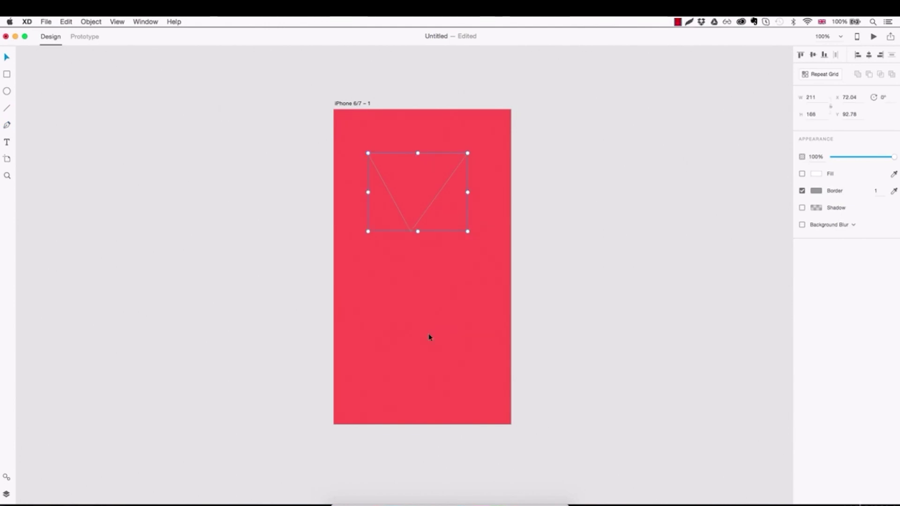
key("Delete")
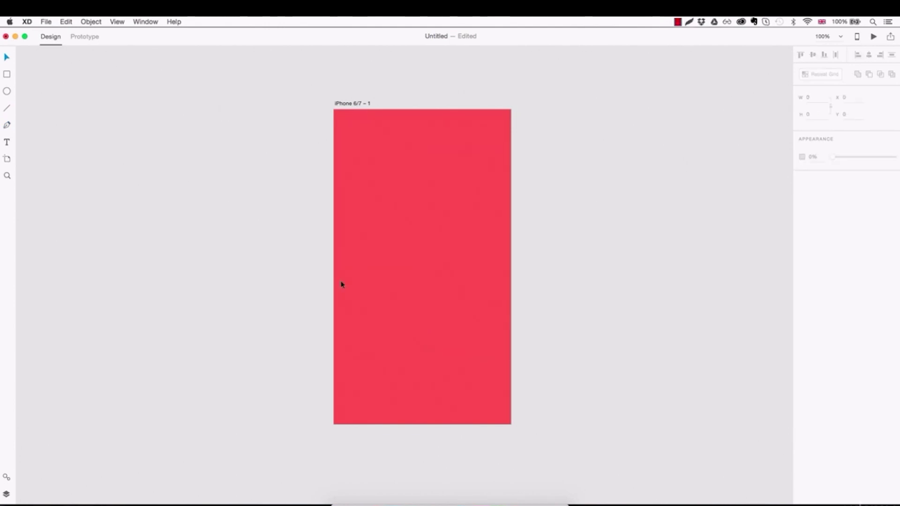
Add the text 'Hey there here is some text' and move it lower on the artboard
left_click(8, 142)
left_click(368, 162)
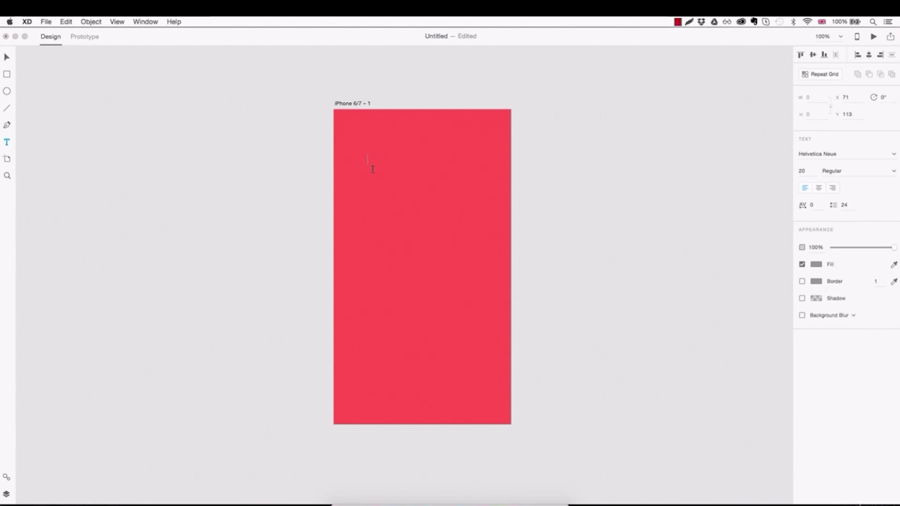
type("Hey there here is some t")
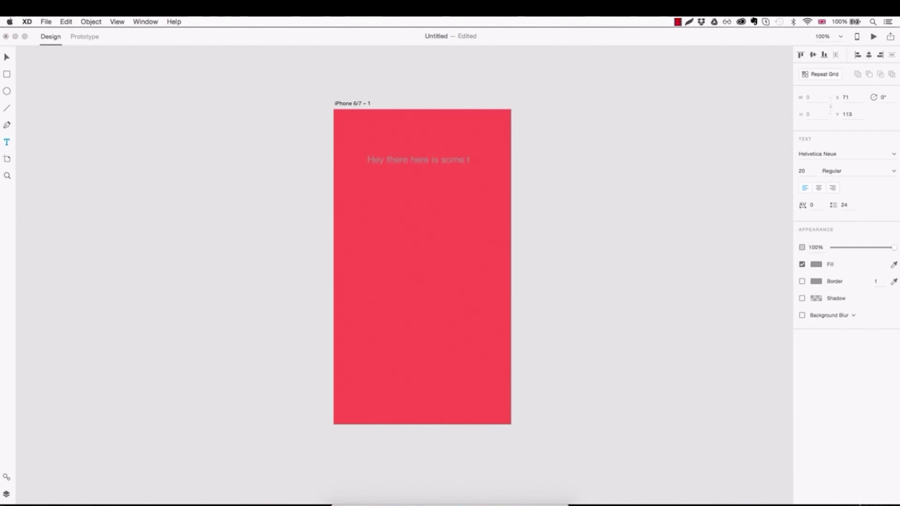
type("ext")
key("Escape")
left_click_drag(412, 165, 411, 186)
Add a placeholder paragraph text area below, then delete both text objects
key("t")
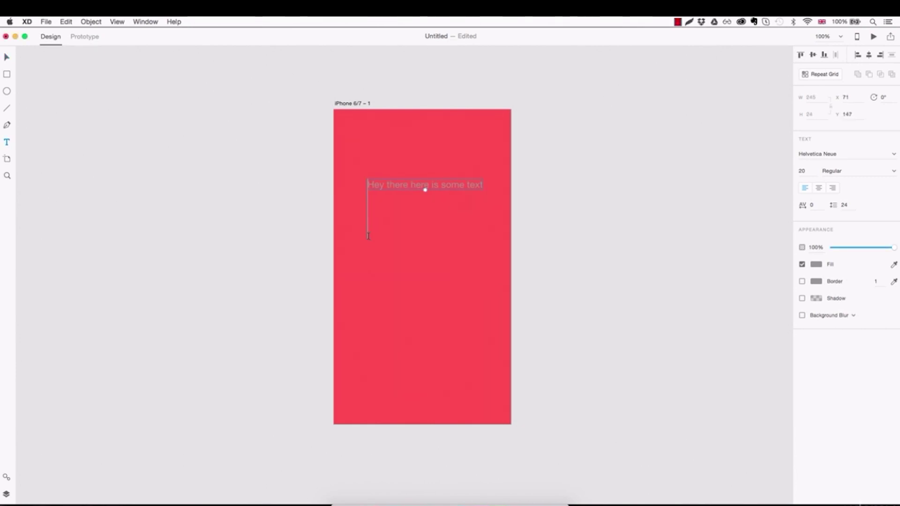
left_click_drag(367, 229, 488, 283)
type("asiudjh saiudjosiadj osaijd soaidj saoidj oisajdoisajd oiasjd id")
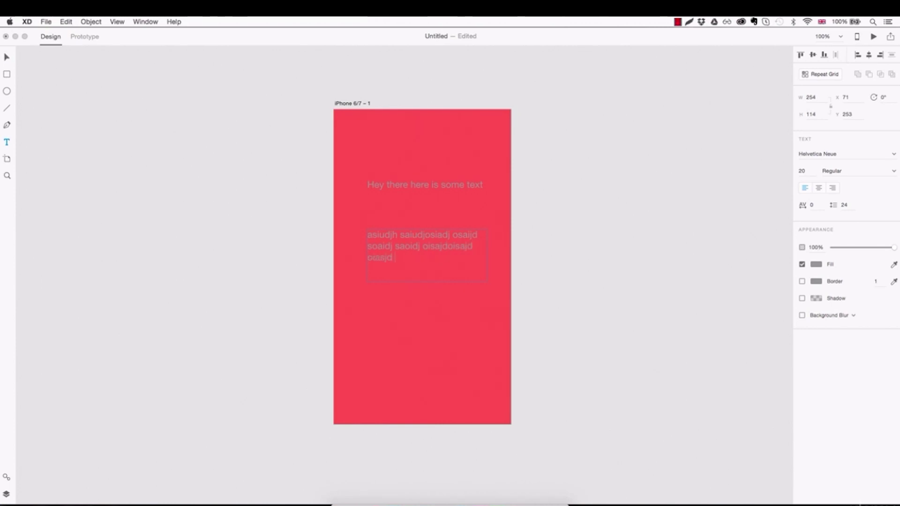
key("Escape")
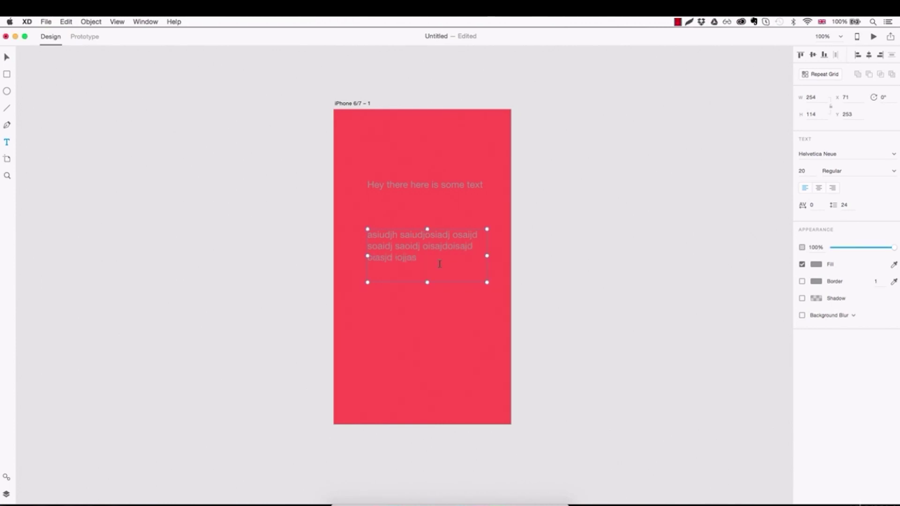
key("Delete")
left_click(7, 160)
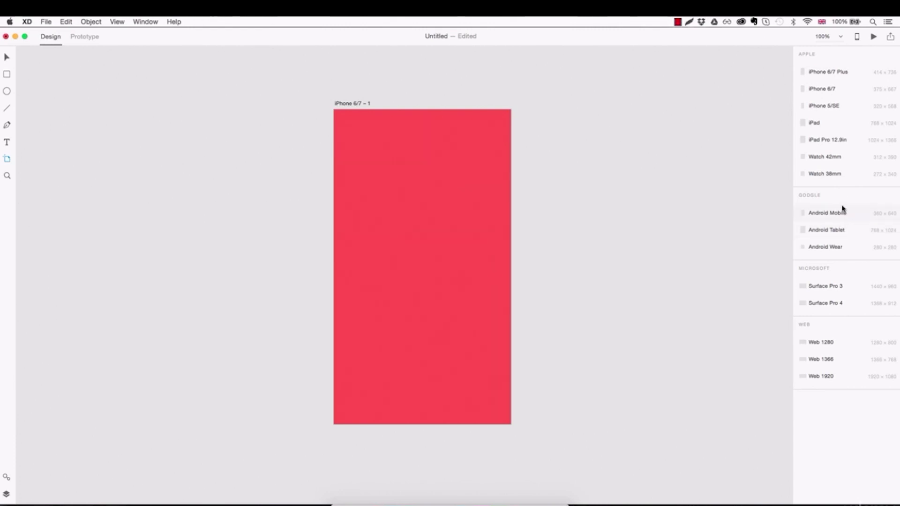
Add an Android Tablet artboard and three iPhone 6/7 Plus artboards beside the red one
left_click(830, 229)
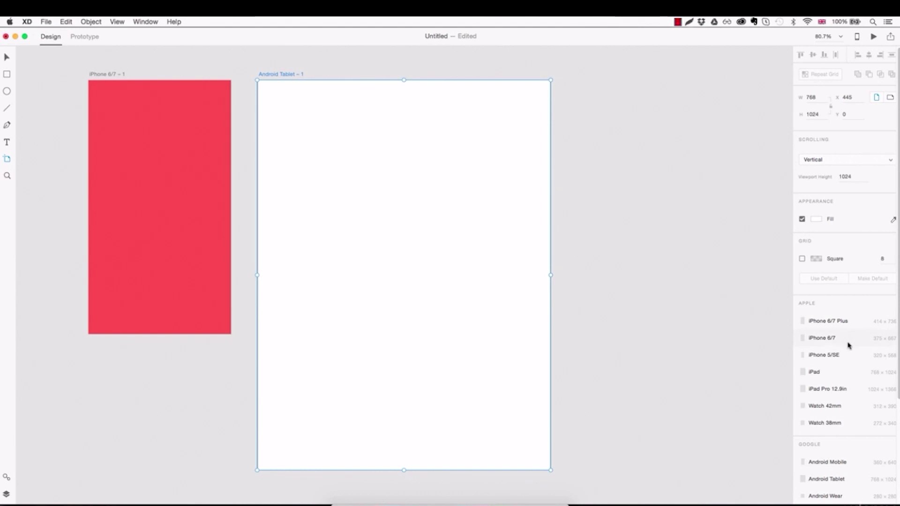
left_click(835, 322)
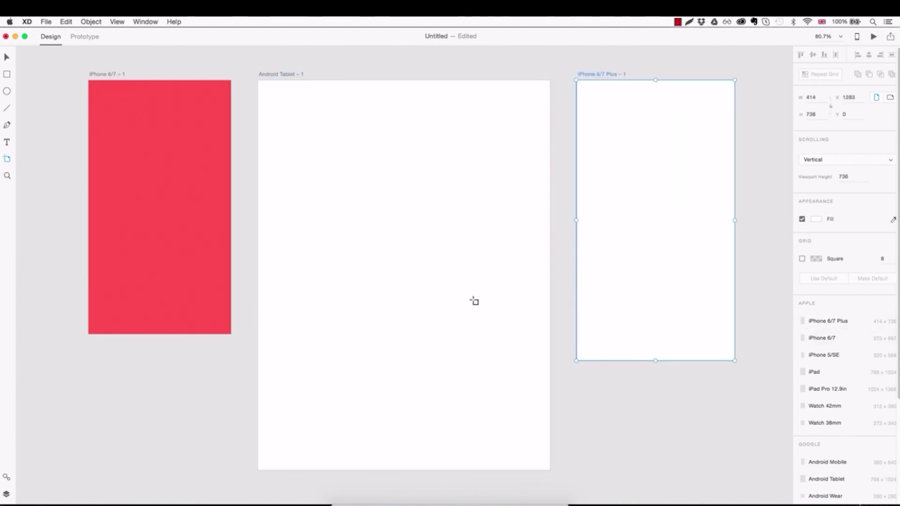
scroll(203, 322, "down", 3)
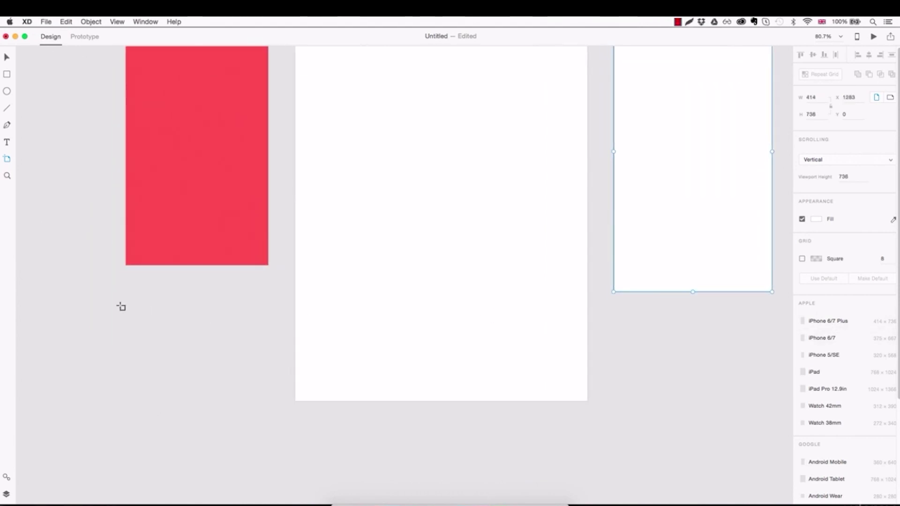
left_click(123, 308)
left_click(183, 142)
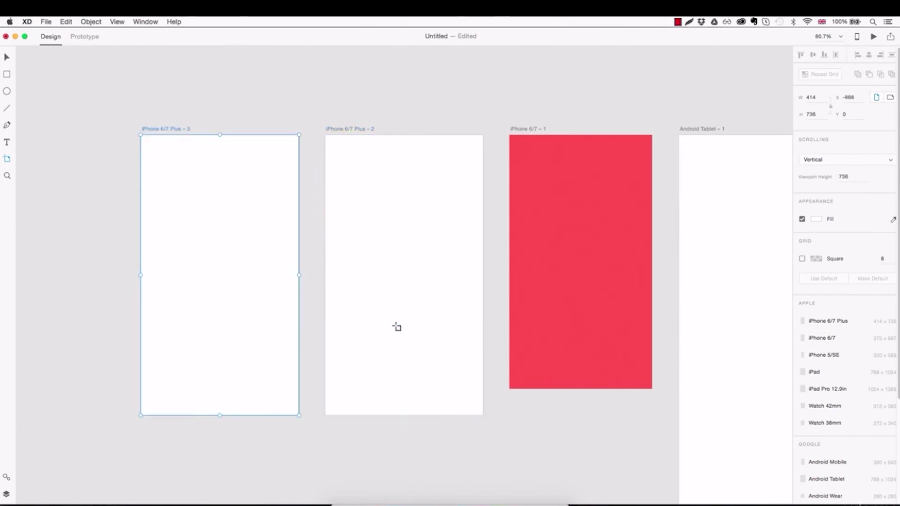
Zoom in on the gap between artboards, then zoom out to see all five
key("v")
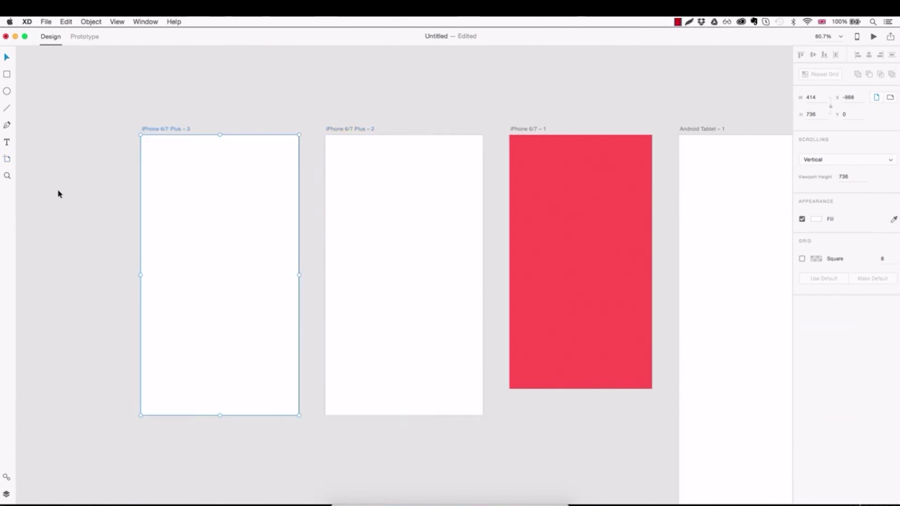
left_click(7, 176)
left_click(322, 201)
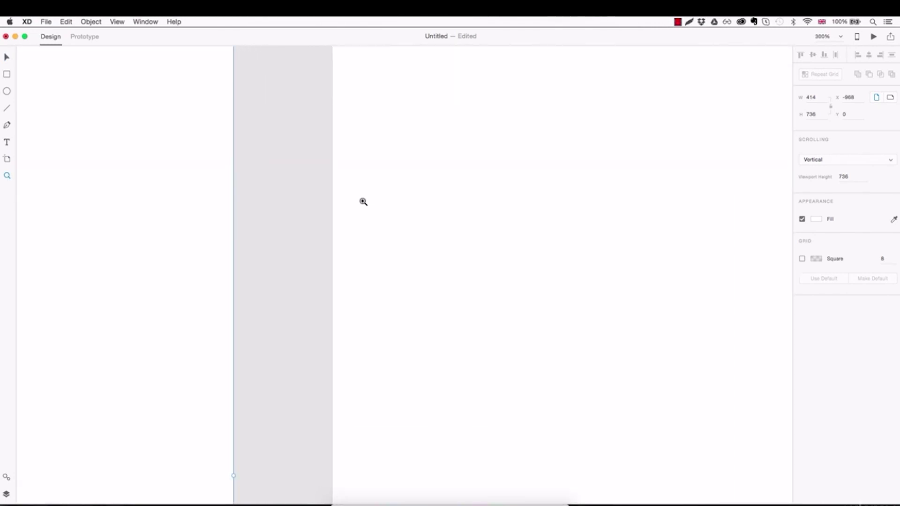
key("super+0")
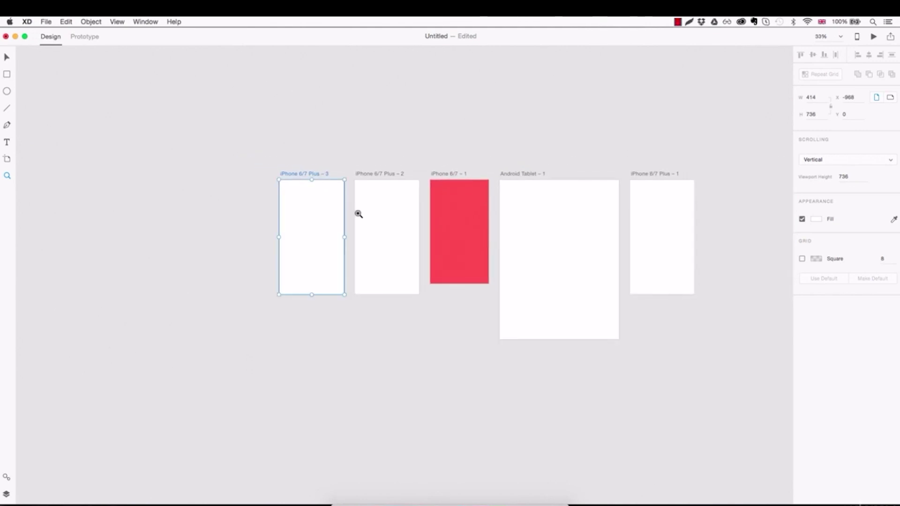
scroll(359, 226, "up", 5)
scroll(357, 227, "down", 10)
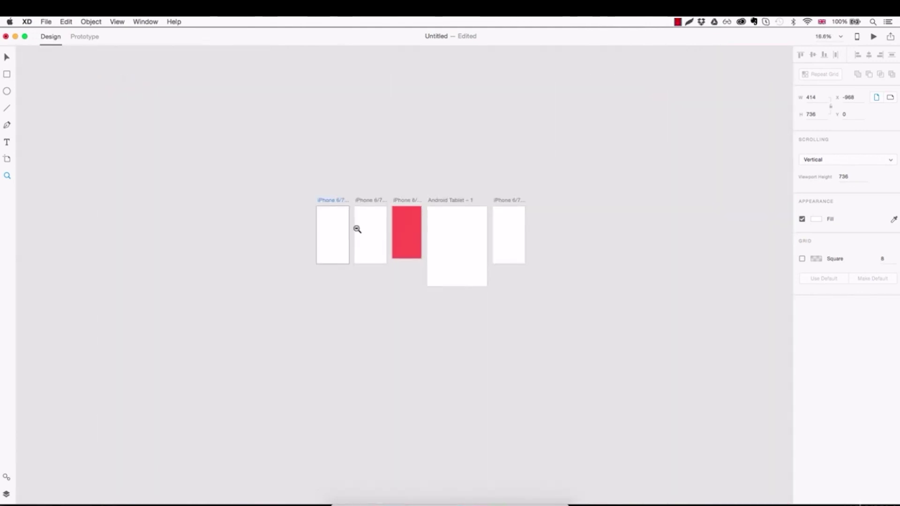
scroll(358, 227, "up", 10)
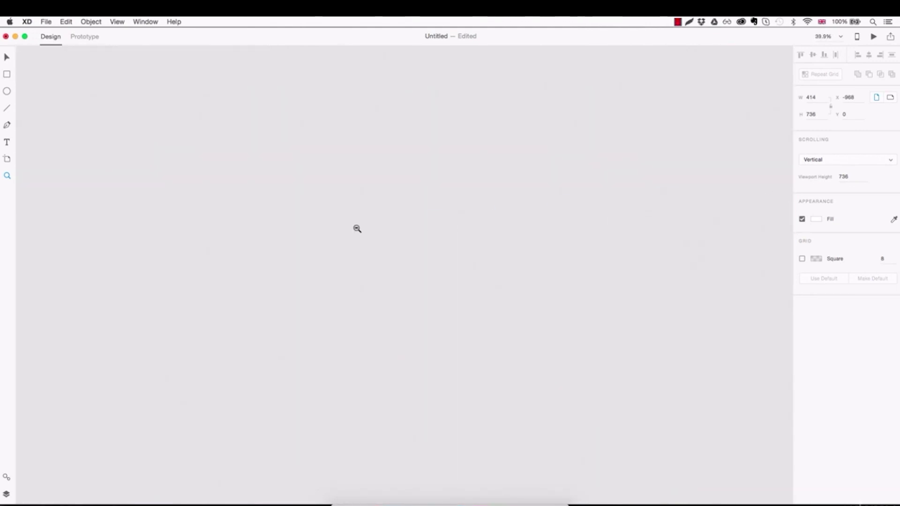
scroll(403, 310, "down", 2)
scroll(699, 315, "right", 5)
left_click(581, 303)
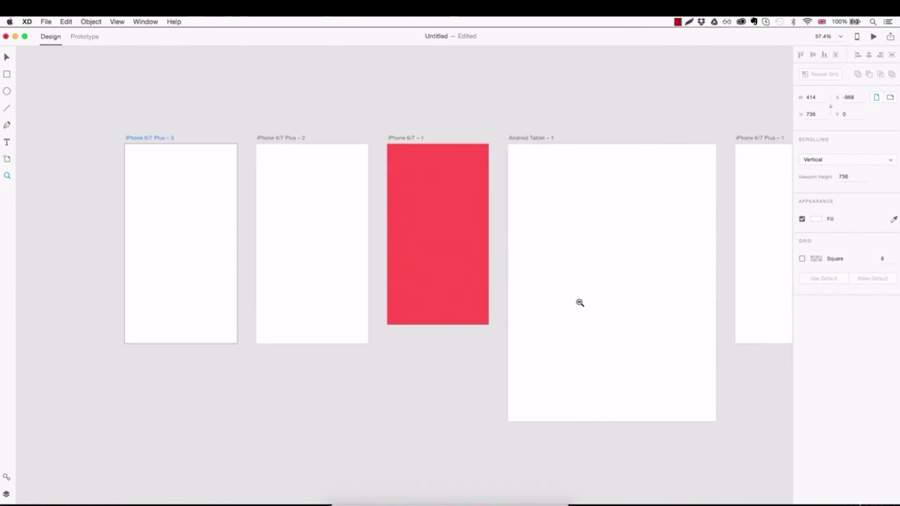
scroll(525, 297, "left", 4)
scroll(525, 296, "up", 3)
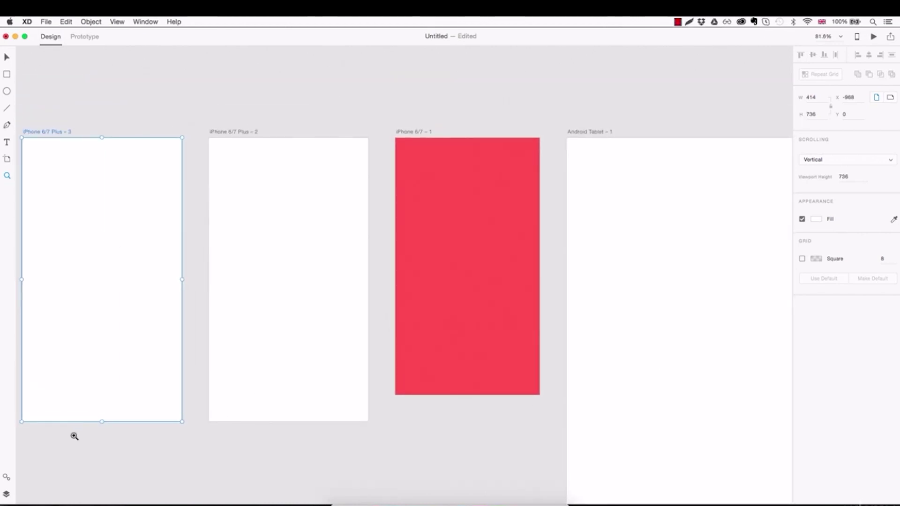
Open the Symbols and Layers panels and draw a white Rectangle 1 near the red artboard's top
key("v")
left_click(6, 477)
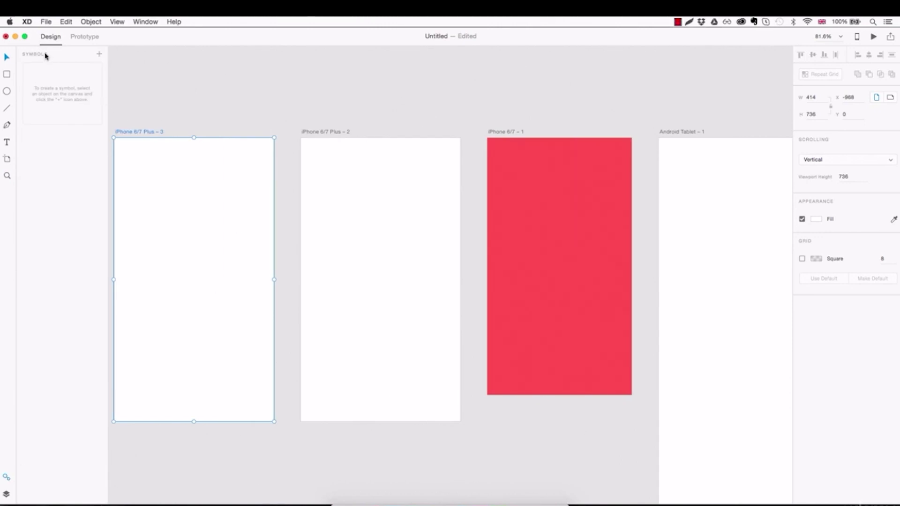
left_click(7, 496)
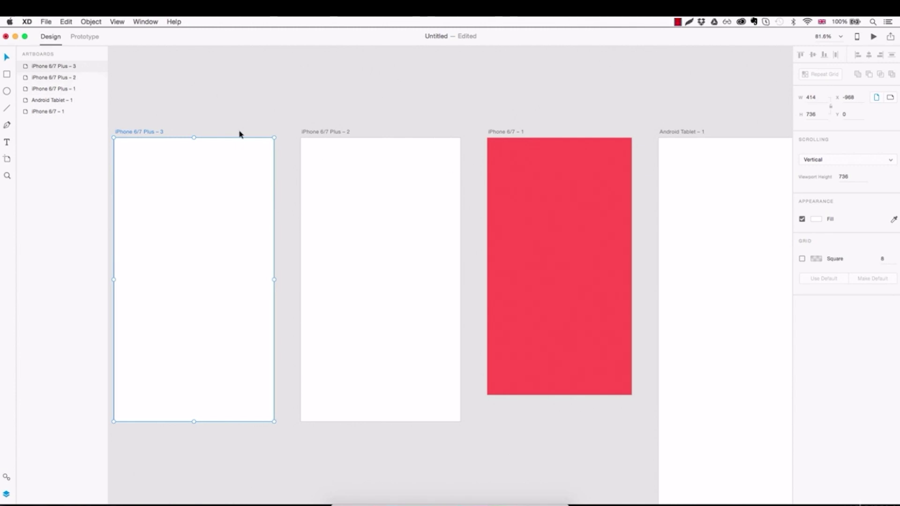
left_click_drag(519, 187, 591, 246)
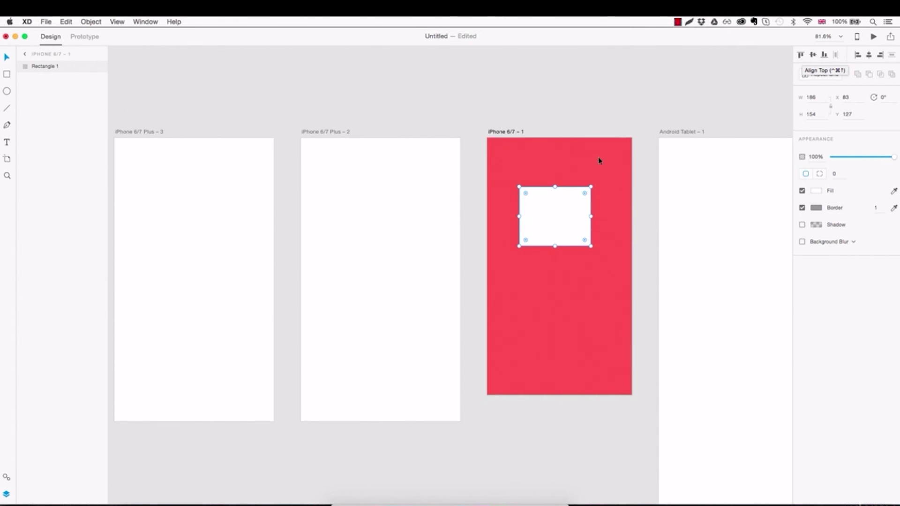
Replace the rectangle with a 67 × 67 square duplicated into an evenly spaced row of three
scroll(550, 169, "up", 5)
scroll(557, 167, "down", 5)
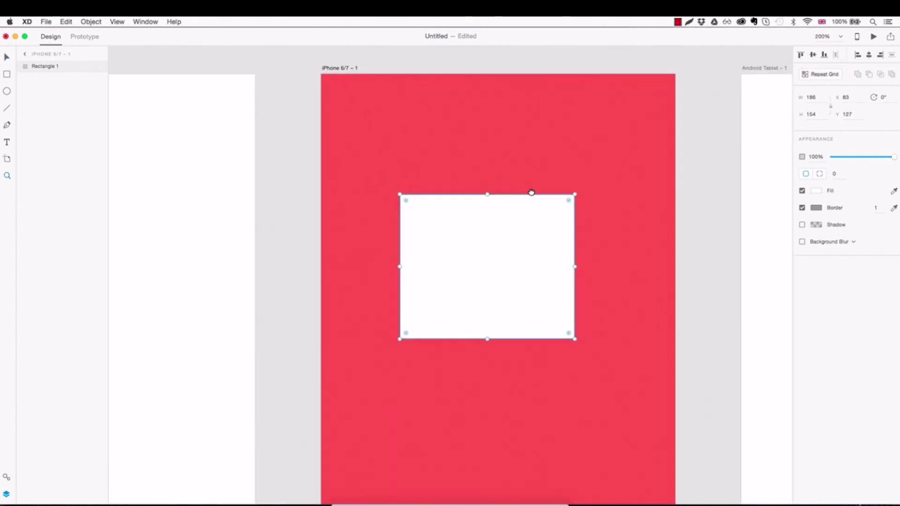
left_click_drag(513, 242, 507, 239)
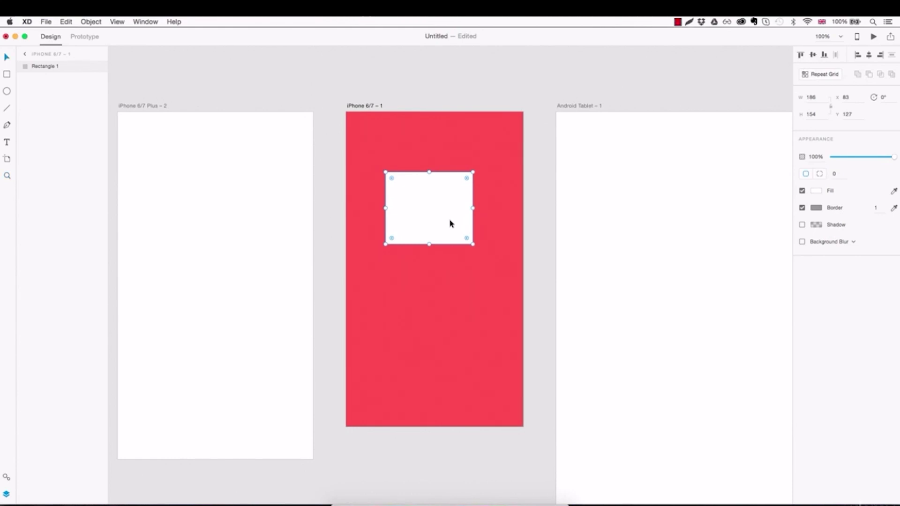
key("Delete")
left_click(6, 74)
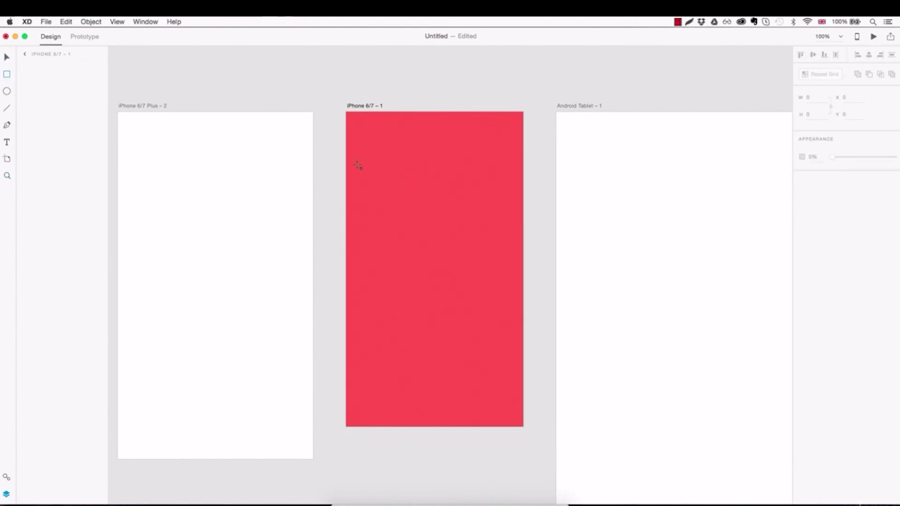
left_click_drag(364, 153, 396, 184)
key("v")
left_click_drag(394, 174, 494, 173, "alt")
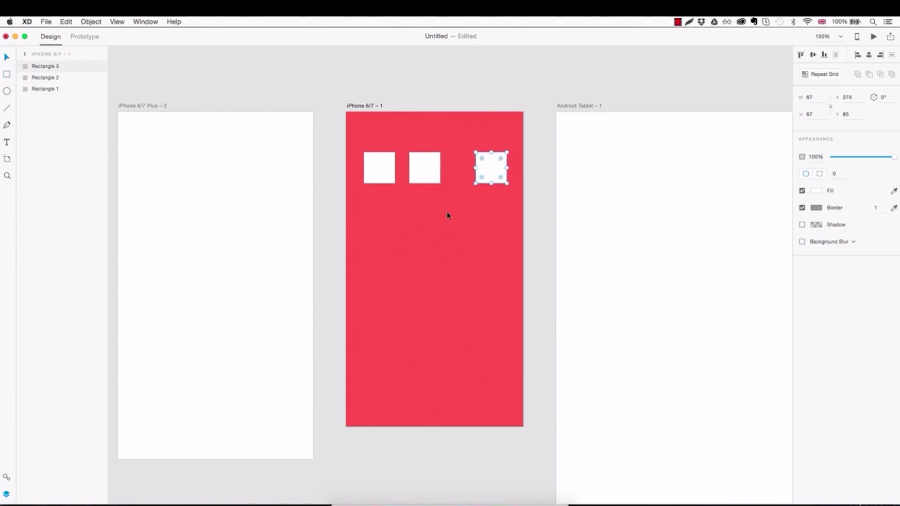
left_click_drag(367, 139, 511, 190)
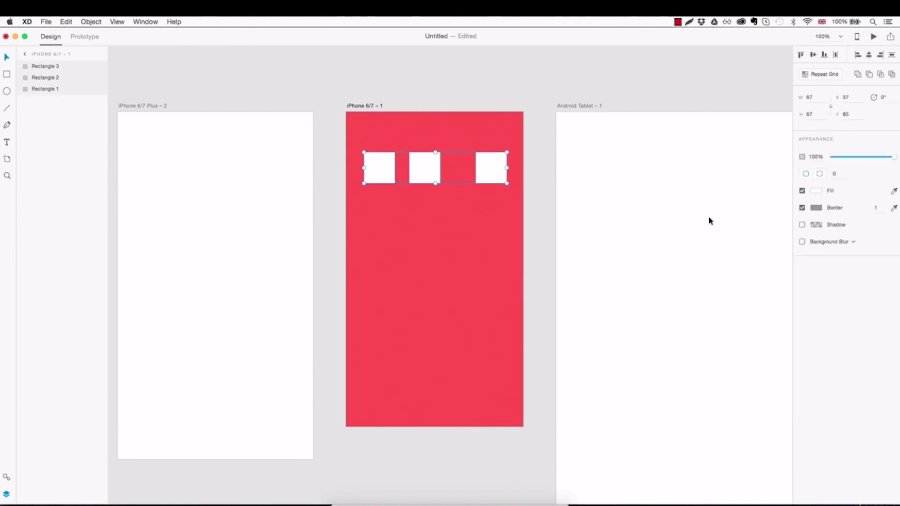
left_click(837, 57)
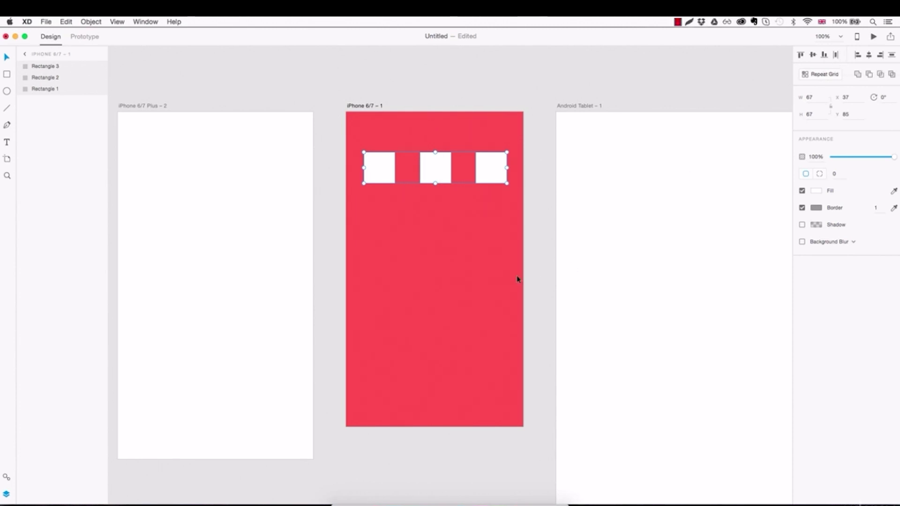
left_click(416, 226)
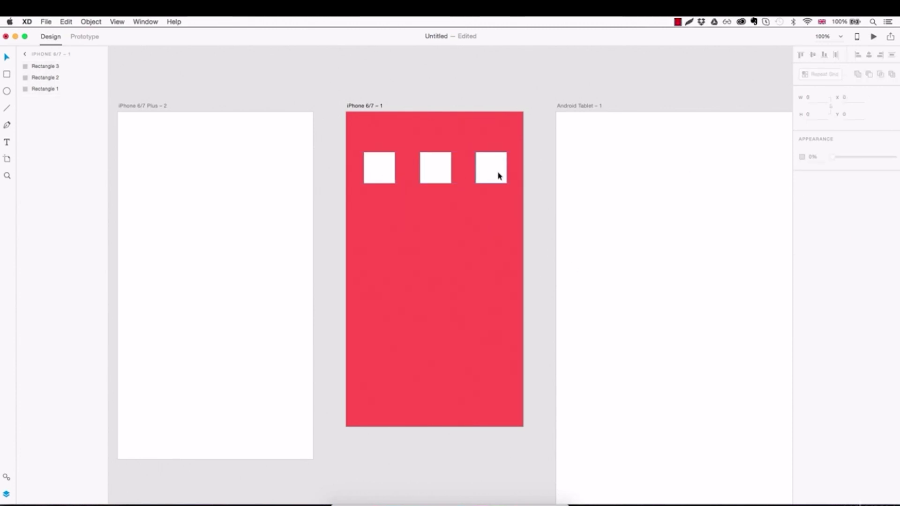
Stack the three squares into a left-aligned column and distribute them vertically
left_click_drag(511, 146, 386, 259)
left_click(423, 217)
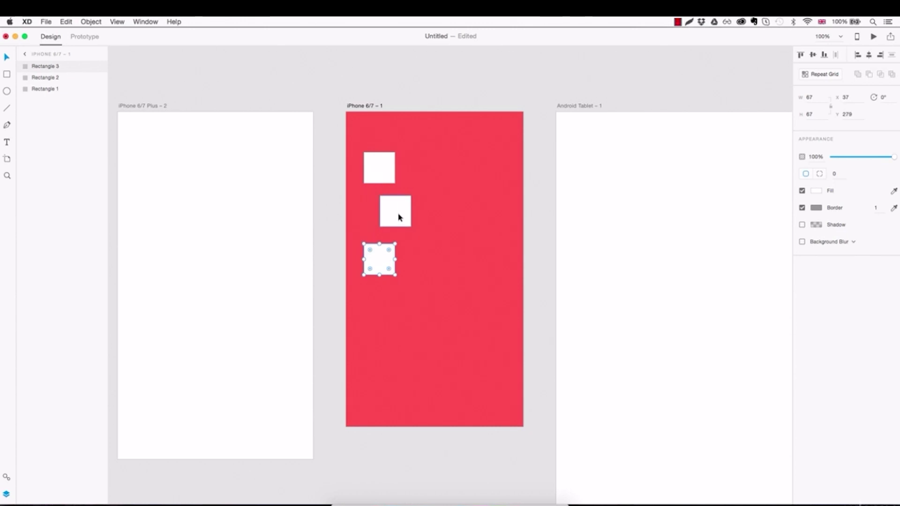
left_click_drag(398, 214, 382, 215)
left_click_drag(382, 260, 381, 288)
left_click_drag(386, 209, 385, 202)
left_click_drag(421, 149, 362, 299)
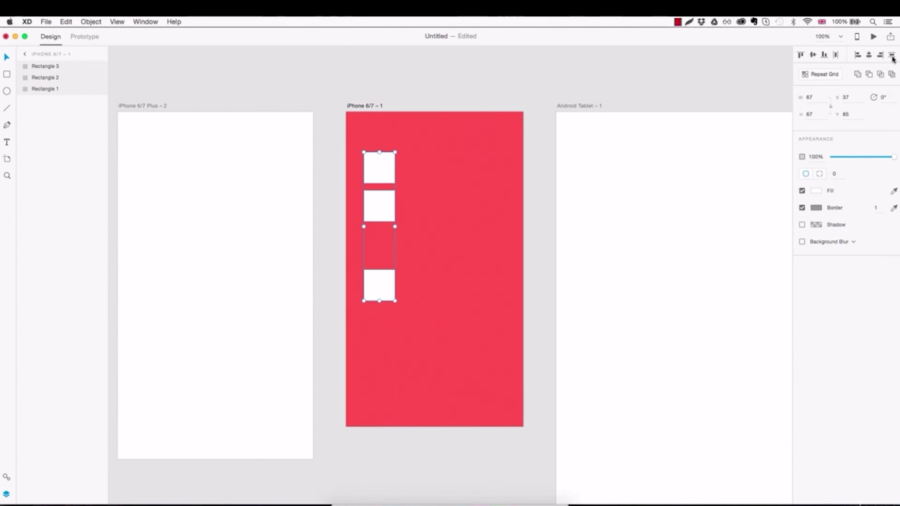
left_click(893, 56)
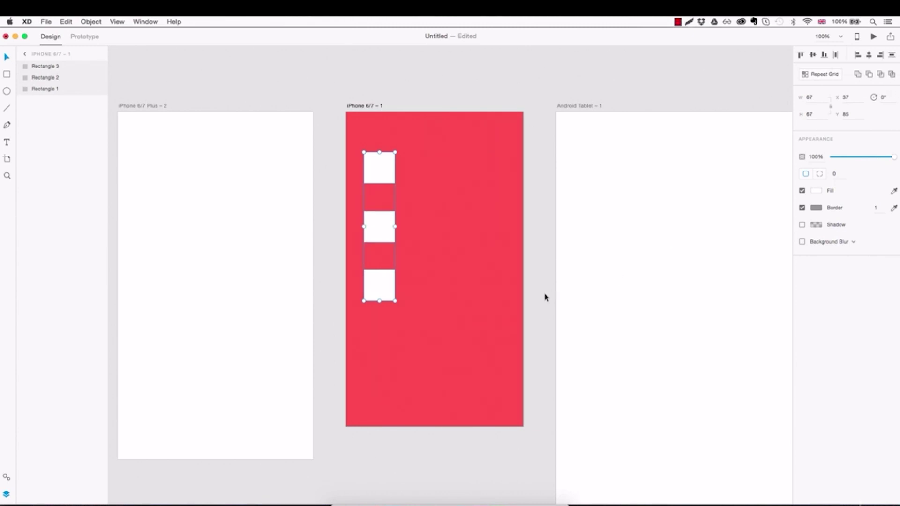
Scatter the three squares, then align them along their top edges
left_click(414, 332)
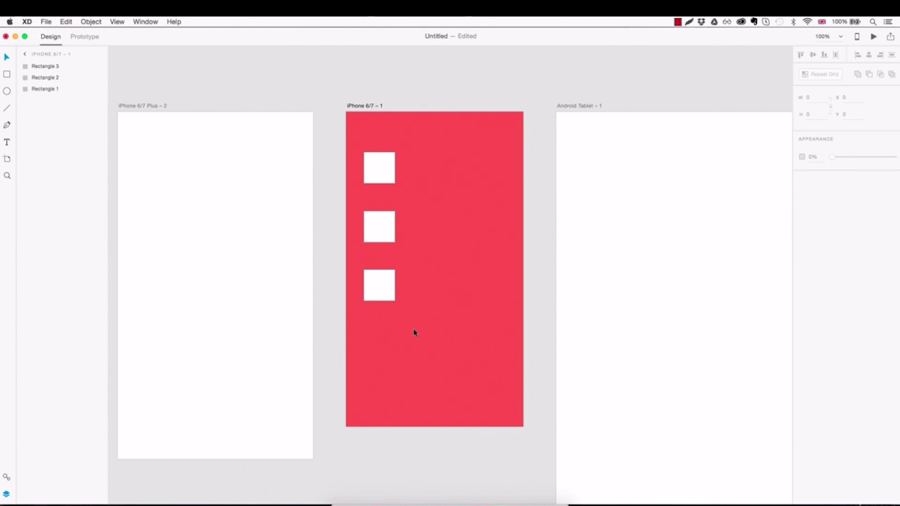
left_click_drag(378, 237, 427, 190)
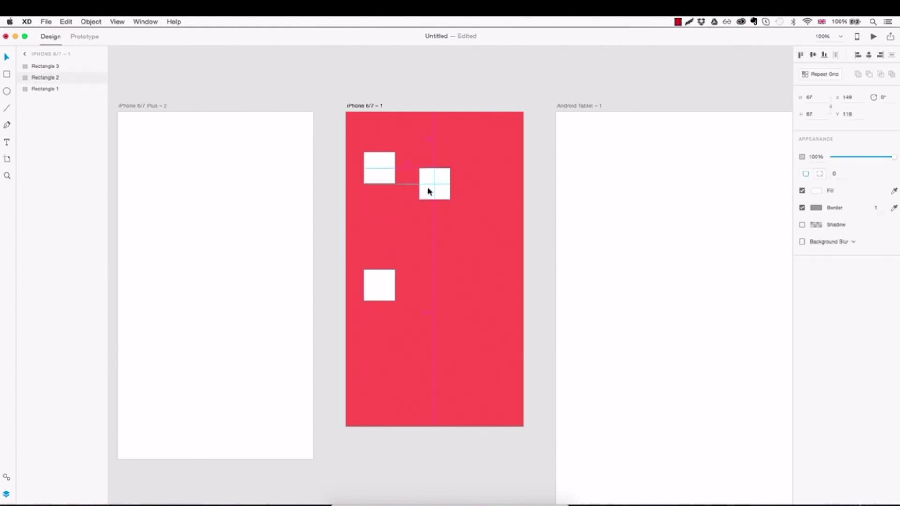
left_click_drag(382, 292, 483, 207)
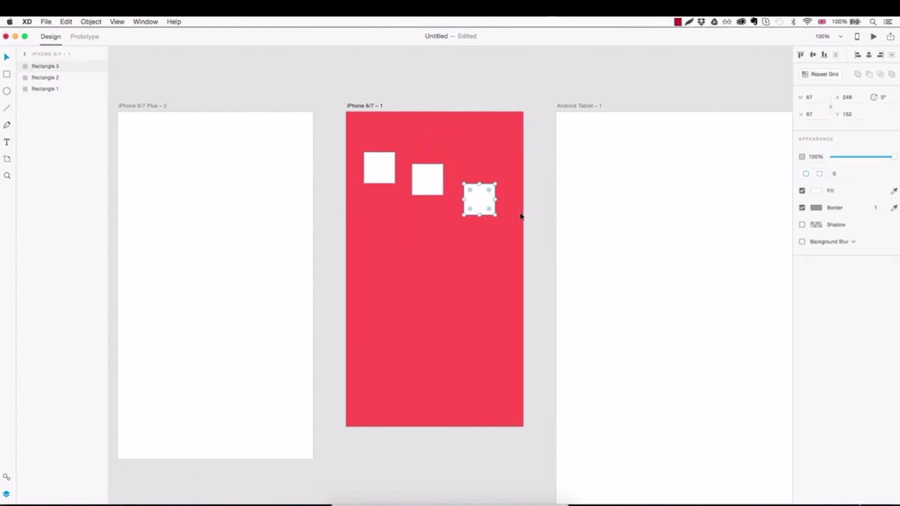
left_click_drag(510, 170, 378, 205)
left_click(802, 56)
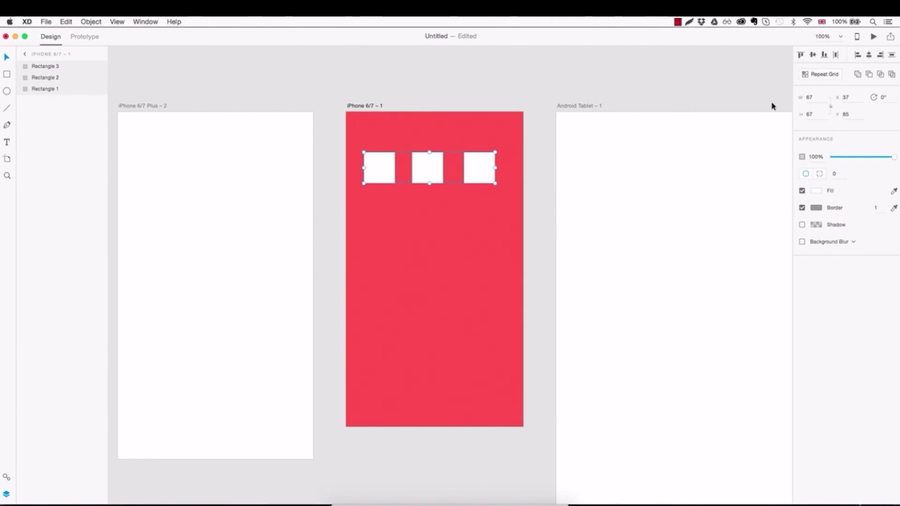
Move two squares lower, then align all three along their bottom edges
left_click(430, 225)
left_click_drag(392, 175, 424, 233)
left_click_drag(473, 174, 469, 249)
left_click_drag(496, 172, 396, 248)
left_click(825, 55)
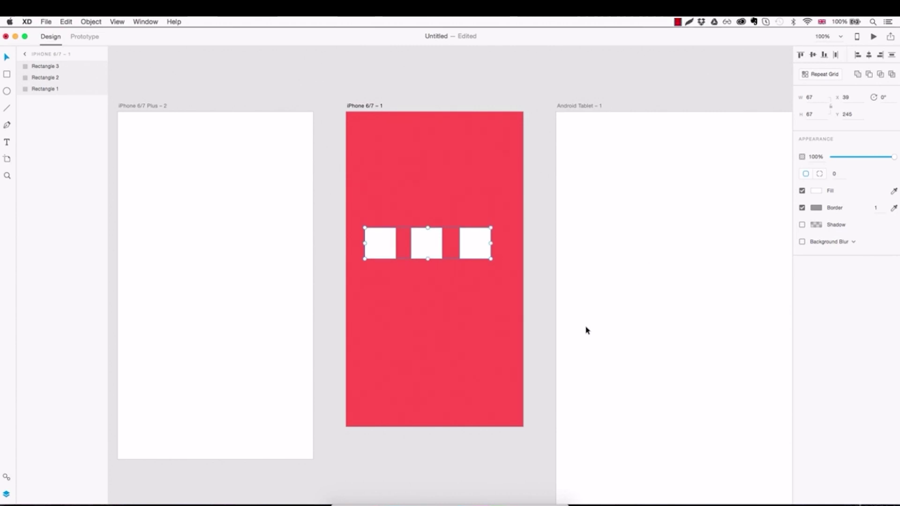
left_click(456, 318)
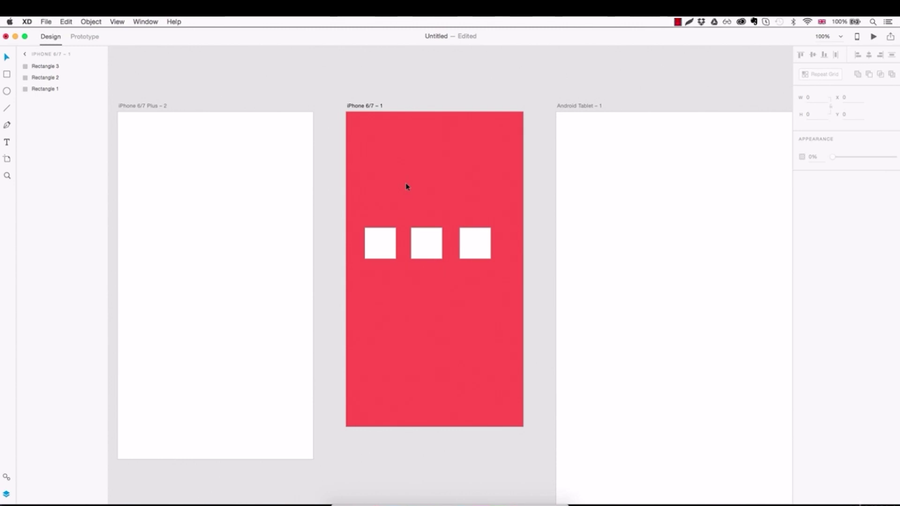
Delete two squares and turn the last into a Repeat Grid stretched to 4 columns by 7 rows
left_click_drag(510, 238, 426, 265)
key("Delete")
left_click_drag(383, 243, 377, 155)
left_click(819, 74)
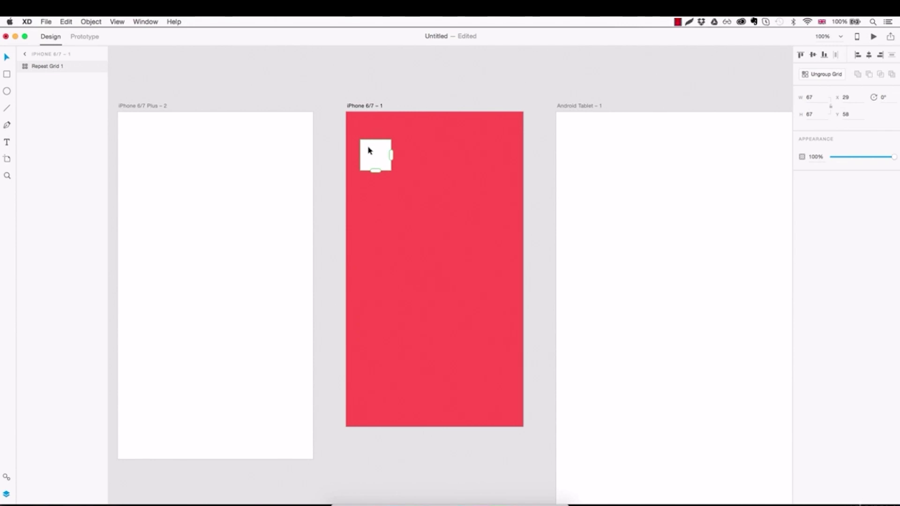
left_click_drag(392, 155, 518, 155)
left_click_drag(437, 172, 439, 421)
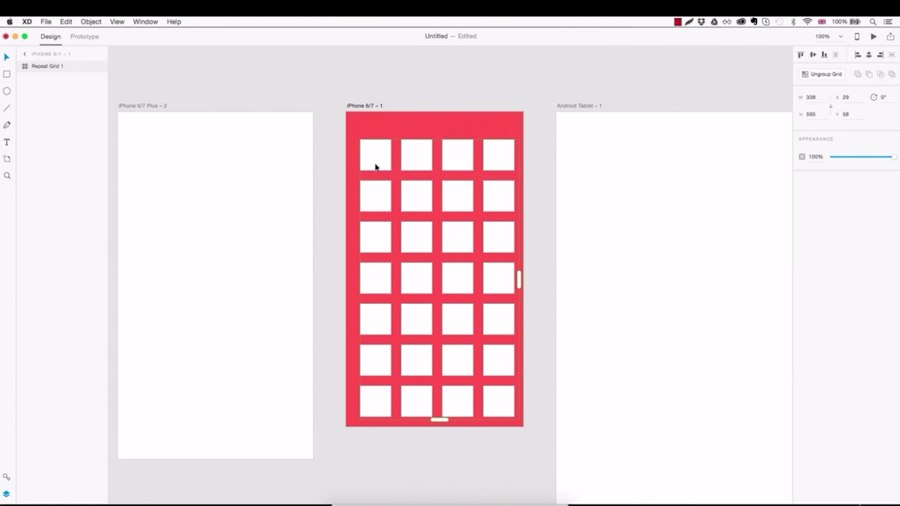
Replace the repeat grid with two white circles, combine them with Add, then undo
key("Delete")
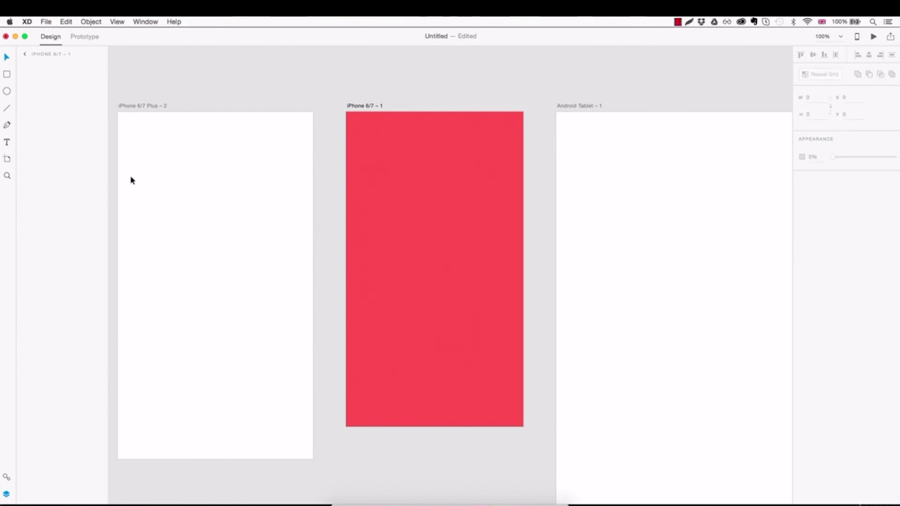
left_click(10, 96)
mouse_move(364, 220)
left_mouse_down()
mouse_move(442, 297)
mouse_move(464, 281)
mouse_move(466, 289)
left_mouse_up()
key("v")
left_click(492, 311)
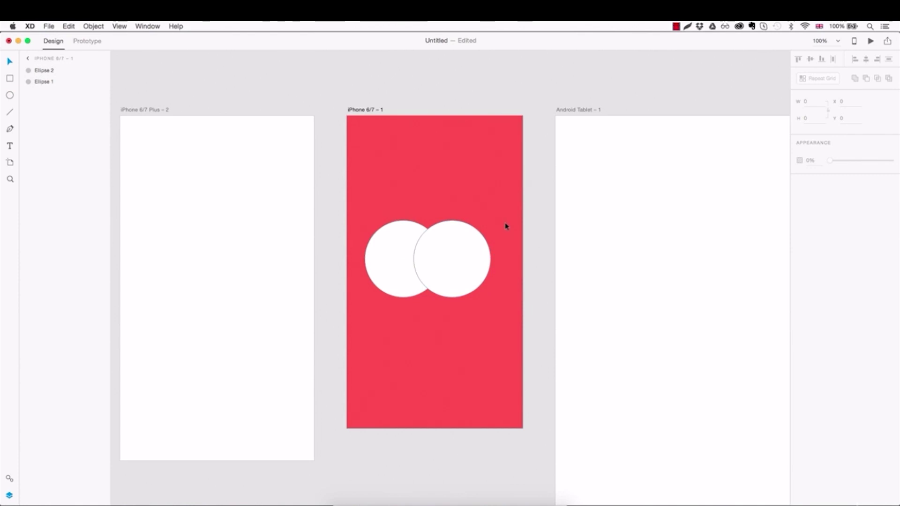
left_click_drag(506, 224, 403, 287)
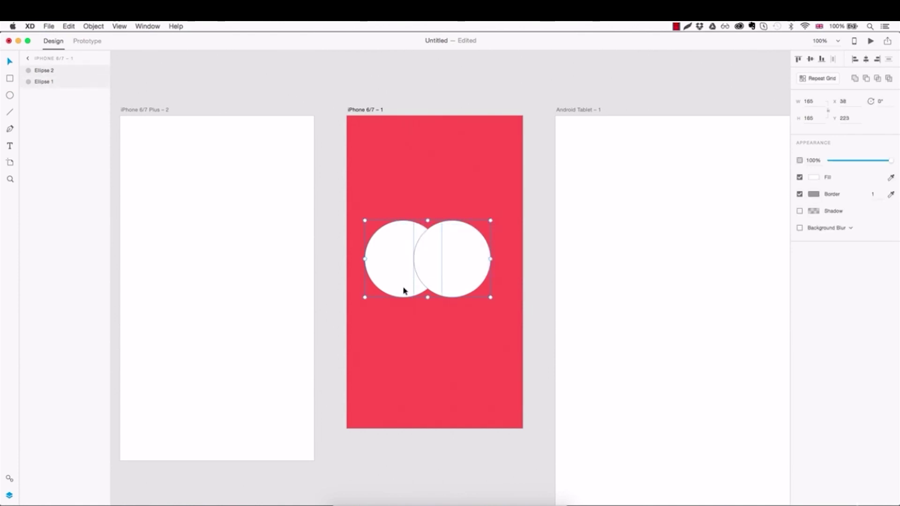
left_click(854, 79)
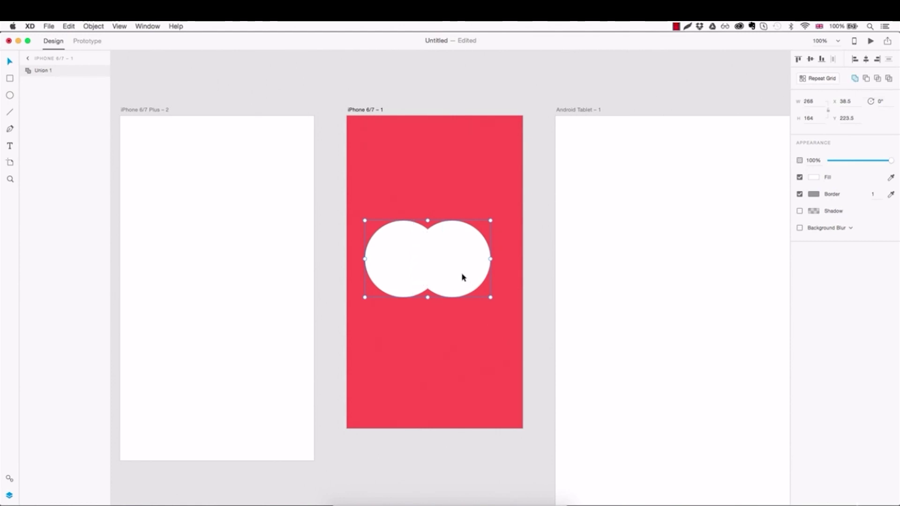
mouse_move(458, 273)
left_mouse_down()
mouse_move(477, 268)
mouse_move(472, 294)
mouse_move(463, 227)
mouse_move(467, 289)
left_mouse_up()
left_click(462, 334)
left_click(472, 332)
key("super+z")
key("super+z")
key("super+z")
left_click(474, 332)
Subtract the right circle from the left to make a crescent, then undo its move
left_click_drag(507, 247, 400, 293)
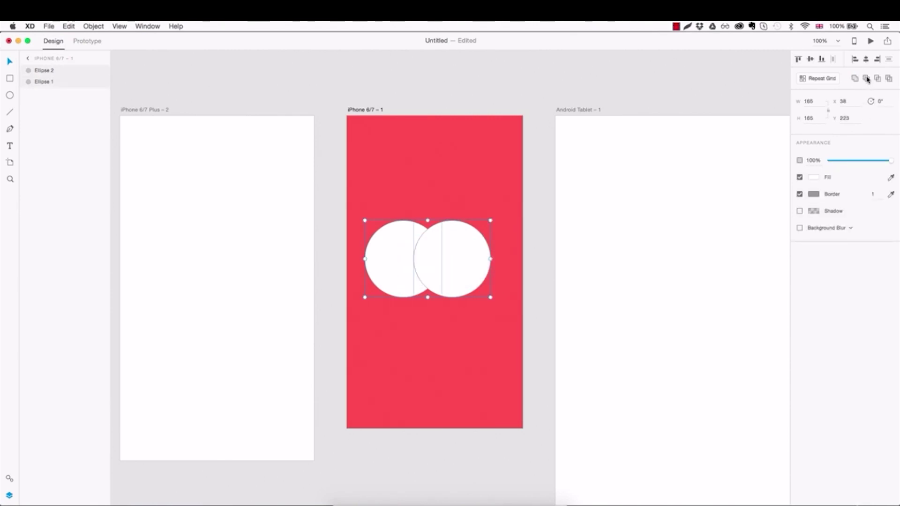
left_click(867, 79)
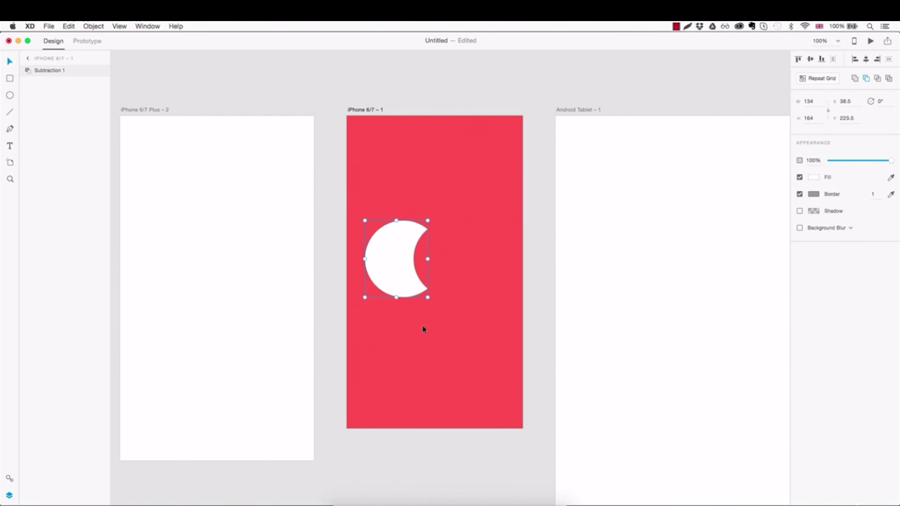
left_click_drag(407, 293, 434, 289)
key("super+z")
key("super+z")
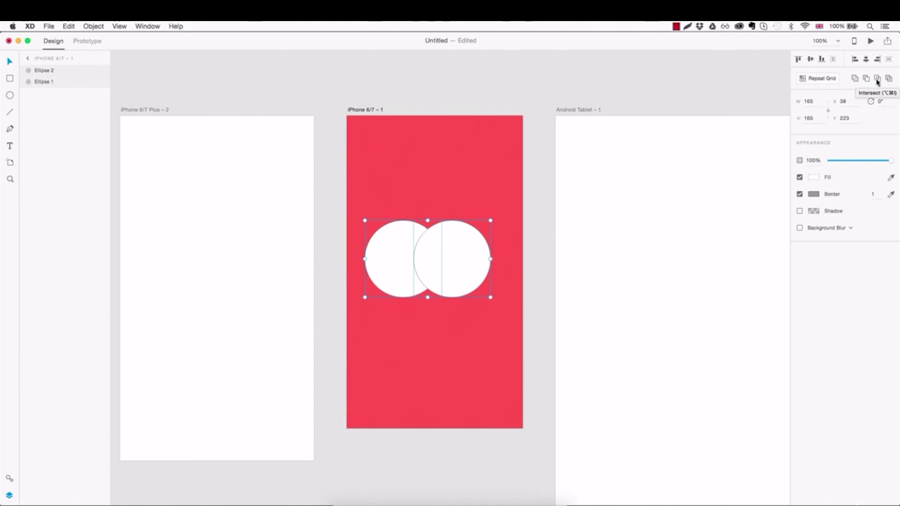
Try Intersect and undo, then apply Exclude Overlap and move the result lower
left_click(877, 80)
left_click(442, 295)
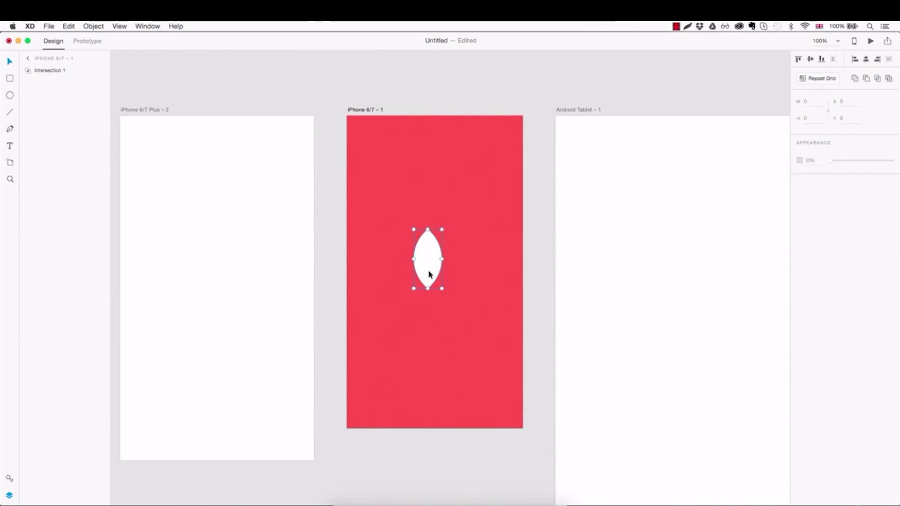
mouse_move(430, 275)
left_mouse_down()
mouse_move(437, 297)
mouse_move(437, 288)
left_mouse_up()
key("super+z")
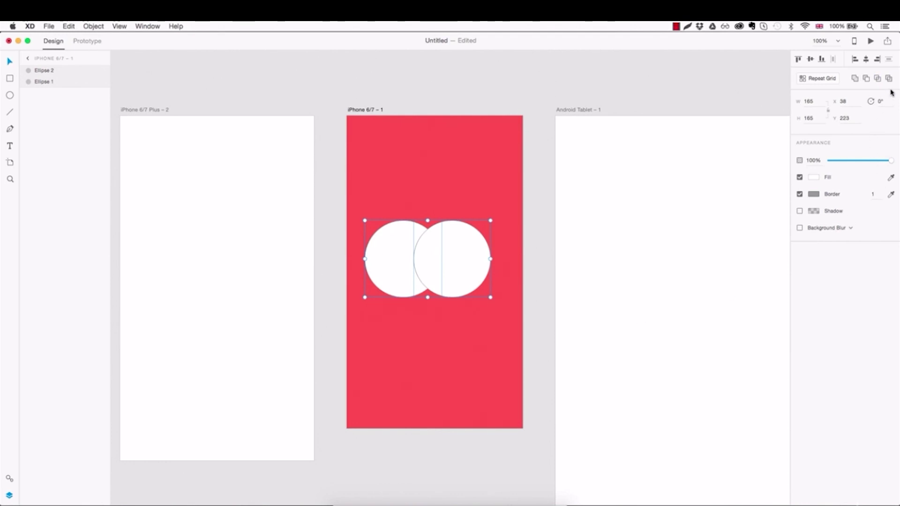
left_click(889, 79)
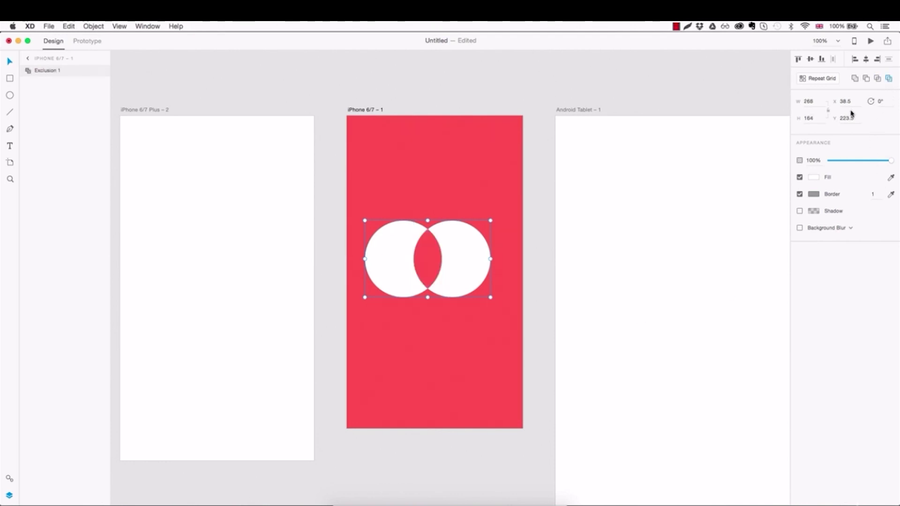
left_click_drag(465, 275, 466, 288)
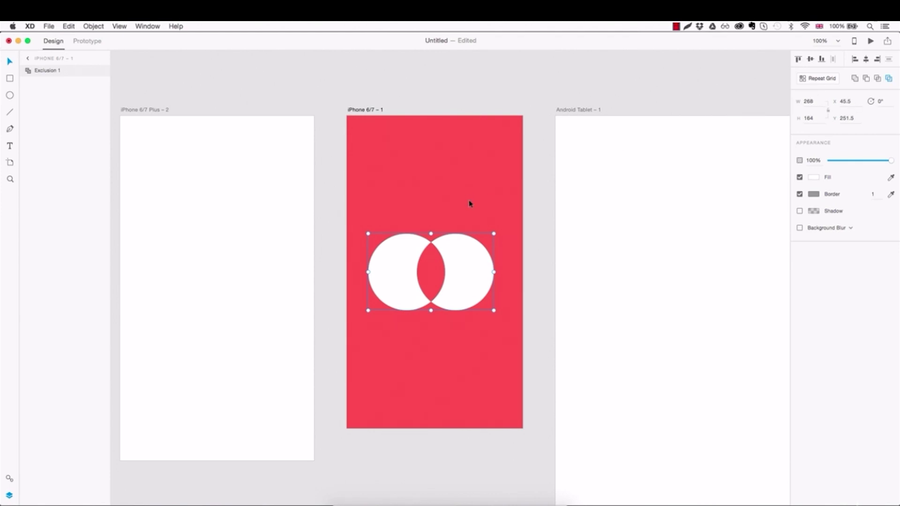
Replace the circle shape with a white rectangle and set its width to 300
key("Delete")
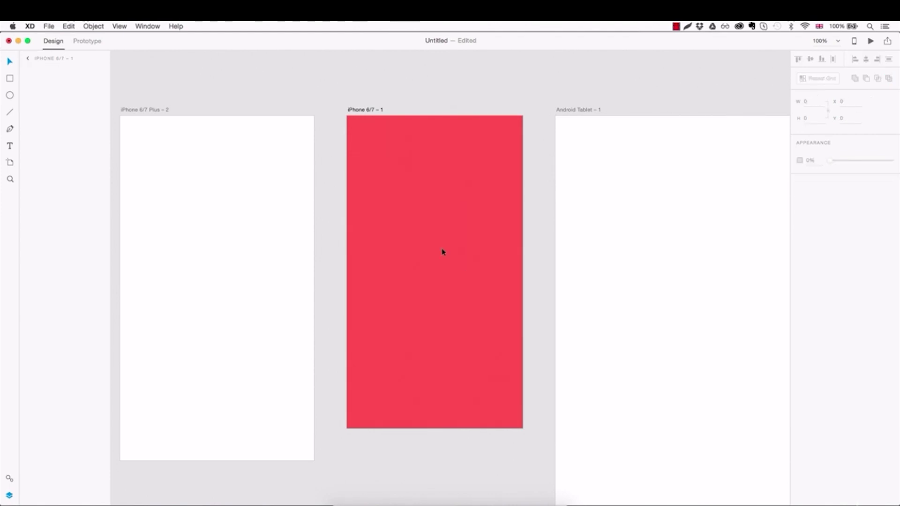
left_click(9, 78)
mouse_move(372, 177)
left_mouse_down()
mouse_move(429, 228)
mouse_move(490, 244)
mouse_move(485, 257)
mouse_move(495, 230)
mouse_move(483, 273)
mouse_move(504, 268)
mouse_move(502, 238)
mouse_move(484, 234)
mouse_move(502, 260)
left_mouse_up()
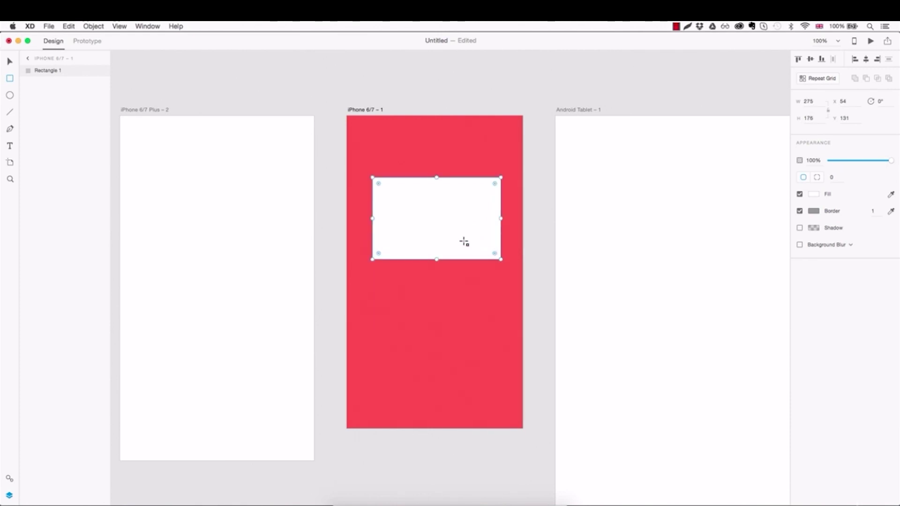
left_click_drag(458, 233, 454, 260)
left_click(814, 102)
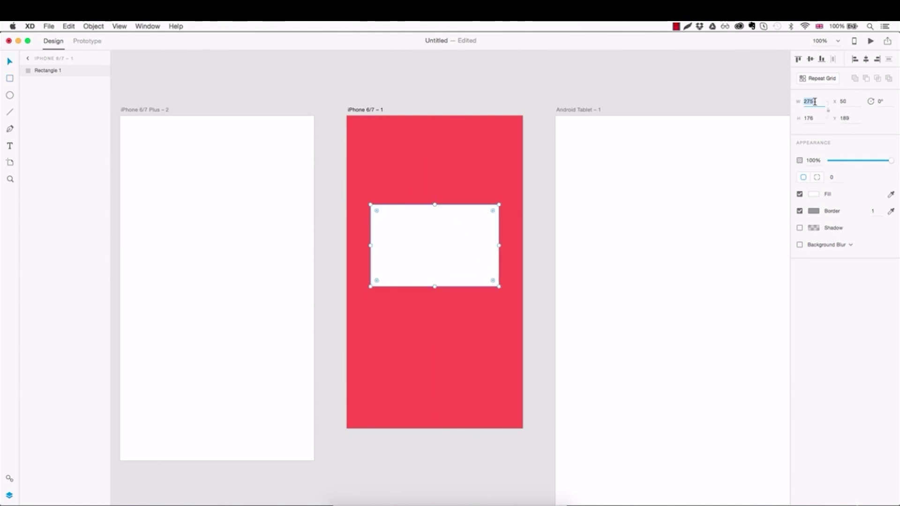
key("Up")
key("Up")
key("Up")
key("Up")
key("Up")
key("Up")
key("Up")
key("Up")
key("Up")
key("Up")
key("Up")
key("Up")
key("Up")
key("Up")
key("Up")
key("Up")
key("Up")
key("Up")
key("Up")
key("Up")
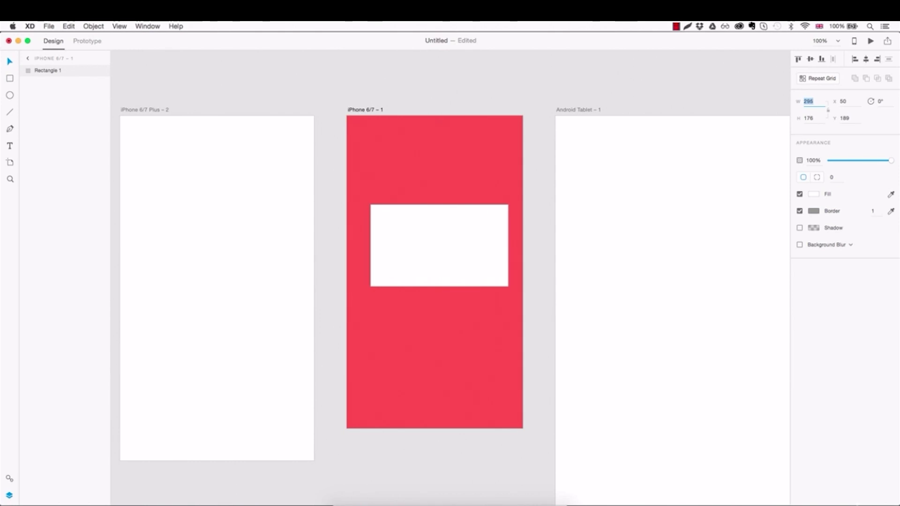
key("Tab")
key("Up")
key("Up")
key("Up")
key("Up")
key("Up")
key("Up")
key("Up")
key("Up")
key("Up")
key("Up")
key("Up")
key("Up")
key("Up")
key("Up")
key("Up")
key("Up")
key("Up")
key("Up")
key("Up")
key("Up")
key("Up")
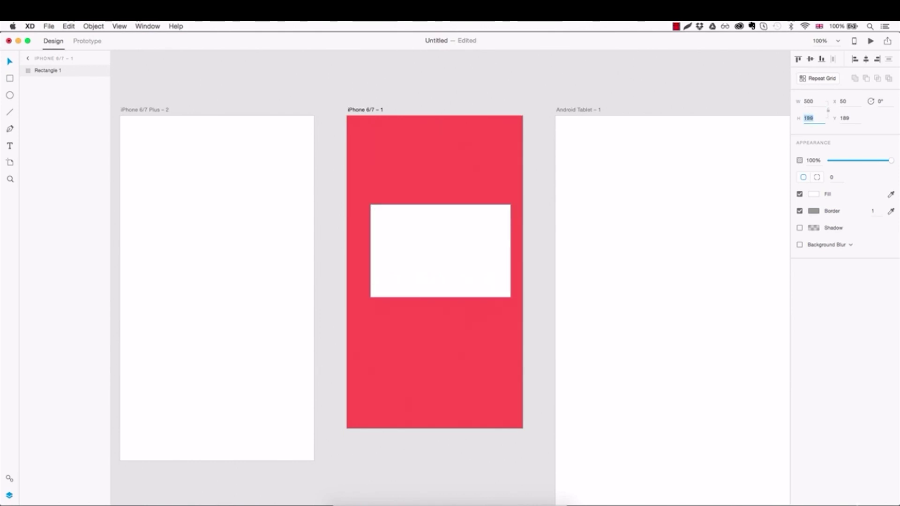
left_click(470, 177)
left_click(469, 238)
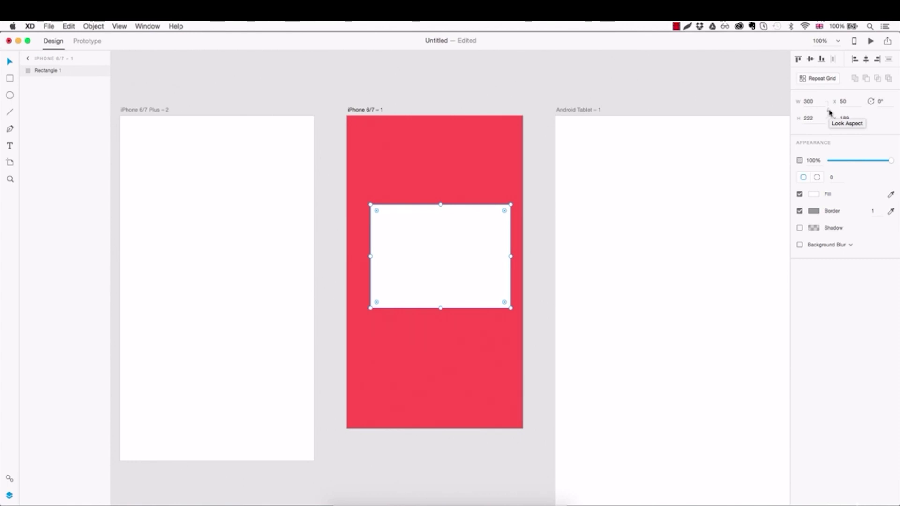
Lock the aspect ratio and adjust the width to 266, giving 266 × 196.84
left_click(829, 111)
left_click(819, 101)
key("Down")
key("Down")
key("Down")
key("Down")
key("Down")
key("Down")
key("Down")
key("Down")
key("Down")
key("Down")
key("Down")
key("Down")
key("Down")
key("Down")
key("Down")
key("Down")
key("Down")
key("Down")
key("Down")
key("Down")
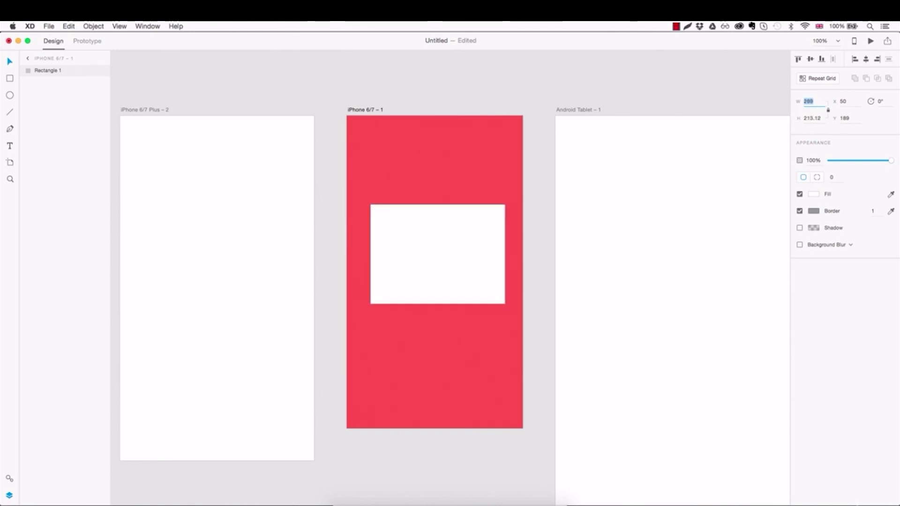
key("Down")
key("Down")
key("Down")
key("Down")
key("Down")
key("Down")
key("Down")
key("Down")
key("Down")
key("Down")
key("Down")
key("Down")
key("Down")
key("Down")
key("Down")
key("Down")
key("Down")
key("Down")
key("Down")
key("Down")
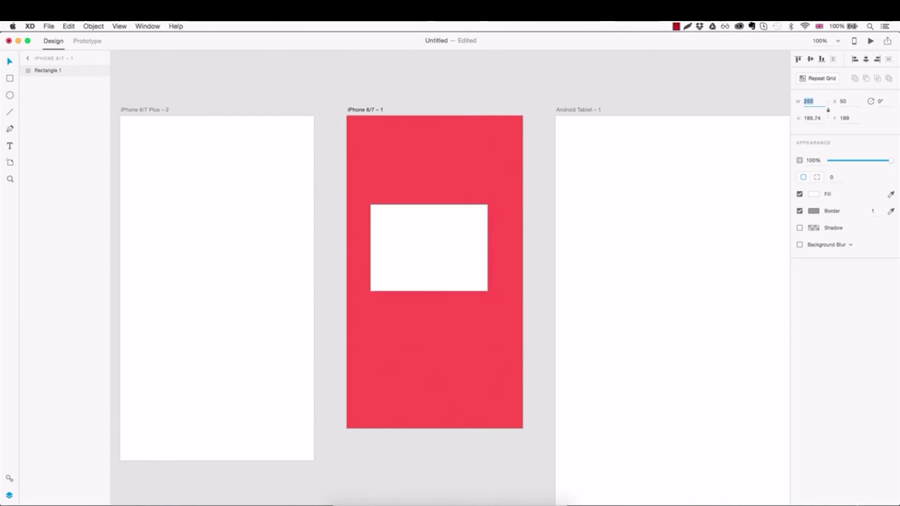
key("Down")
key("Down")
key("Down")
key("Down")
key("Down")
key("Down")
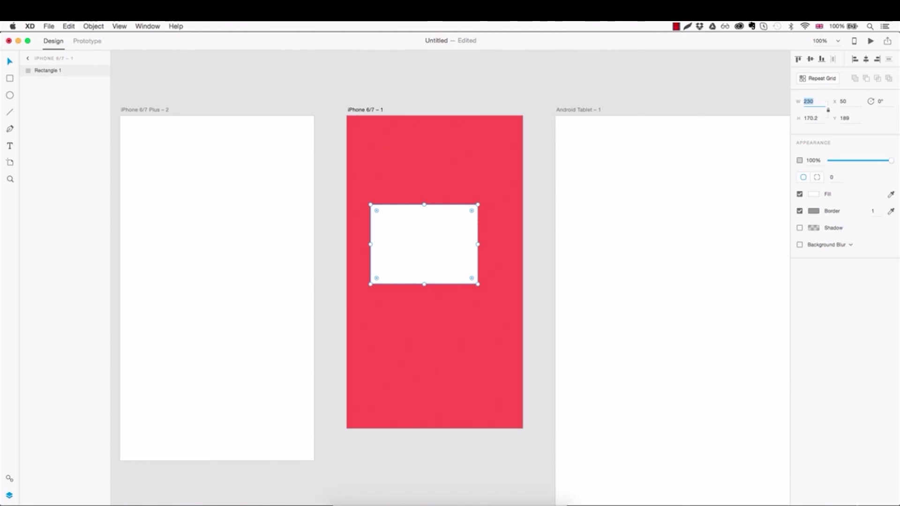
key("Up")
key("Up")
key("Up")
key("Up")
key("Up")
key("Up")
key("Up")
key("Up")
key("Up")
key("Up")
key("Up")
key("Up")
key("Up")
key("Up")
key("Up")
key("Up")
key("Up")
key("Up")
key("Up")
key("Up")
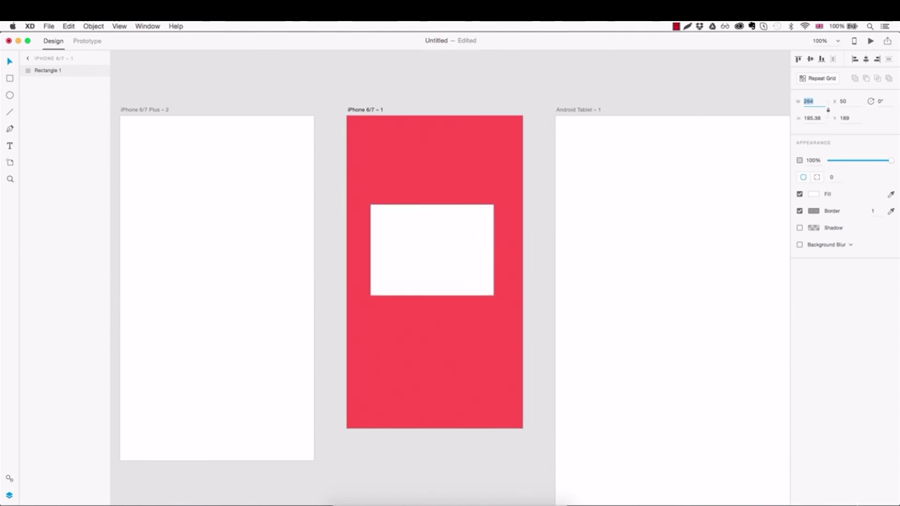
key("Up")
key("Up")
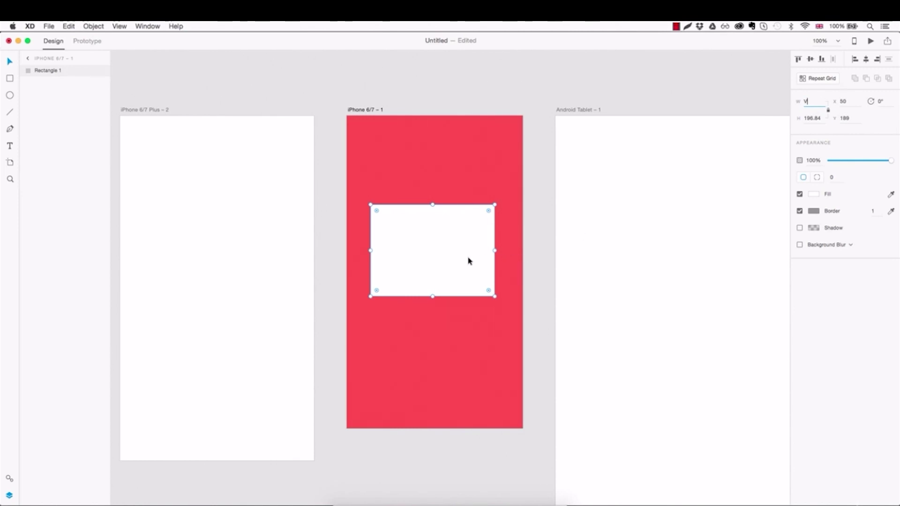
Move the rectangle to X 55, Y 217, rotate it to 108°, undo, then try corner-drag rotation
left_click_drag(465, 259, 440, 173)
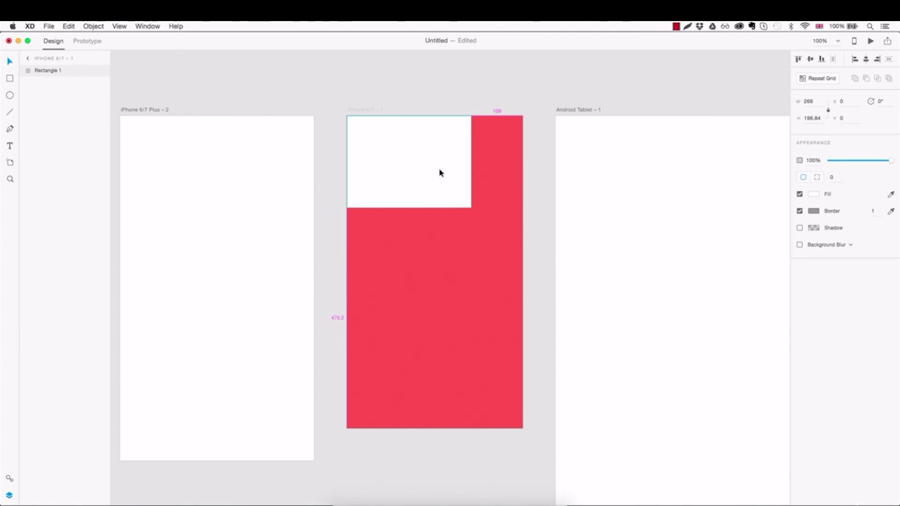
left_click_drag(440, 173, 467, 275)
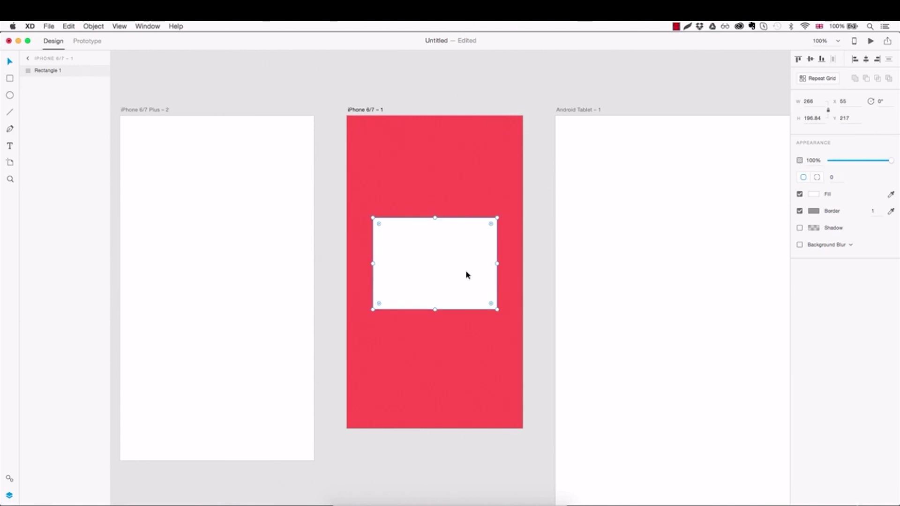
left_click(887, 101)
key("Up")
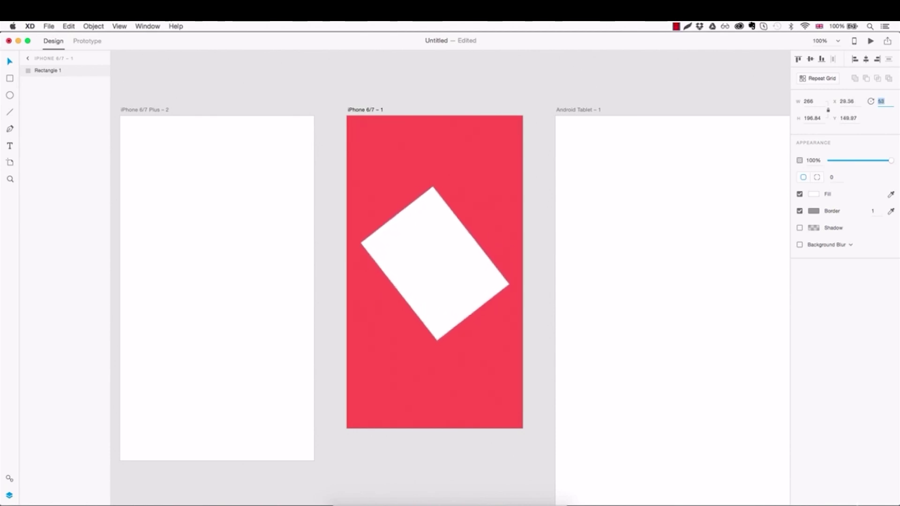
key("Up")
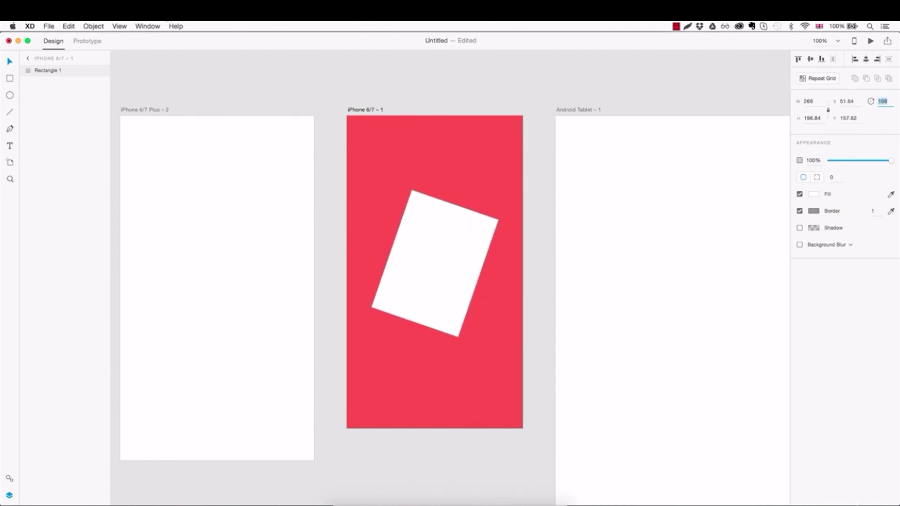
left_click(505, 347)
key("super+z")
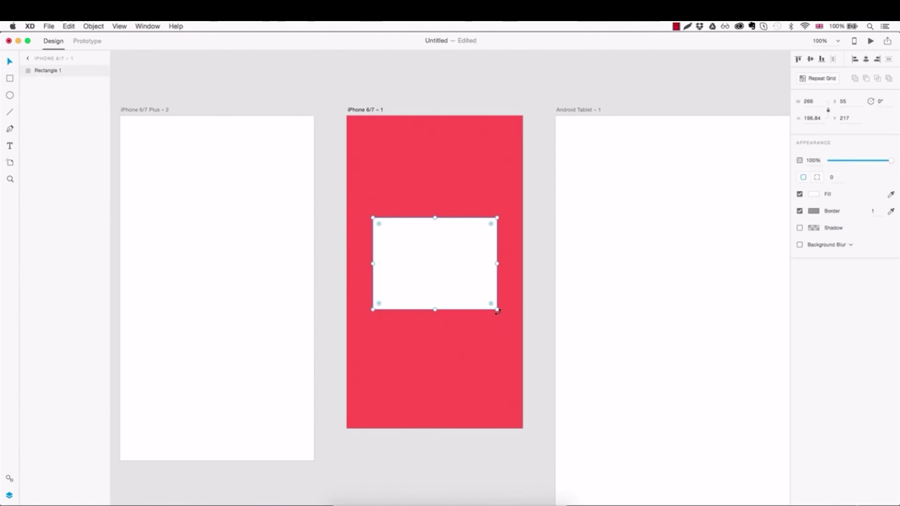
mouse_move(498, 311)
left_mouse_down()
mouse_move(427, 337)
mouse_move(386, 332)
mouse_move(470, 329)
mouse_move(499, 312)
left_mouse_up()
Give the rectangle a corner radius of 20 and switch to per-corner radius editing
mouse_move(891, 161)
left_mouse_down()
mouse_move(833, 160)
mouse_move(897, 164)
left_mouse_up()
key("Return")
left_click(819, 178)
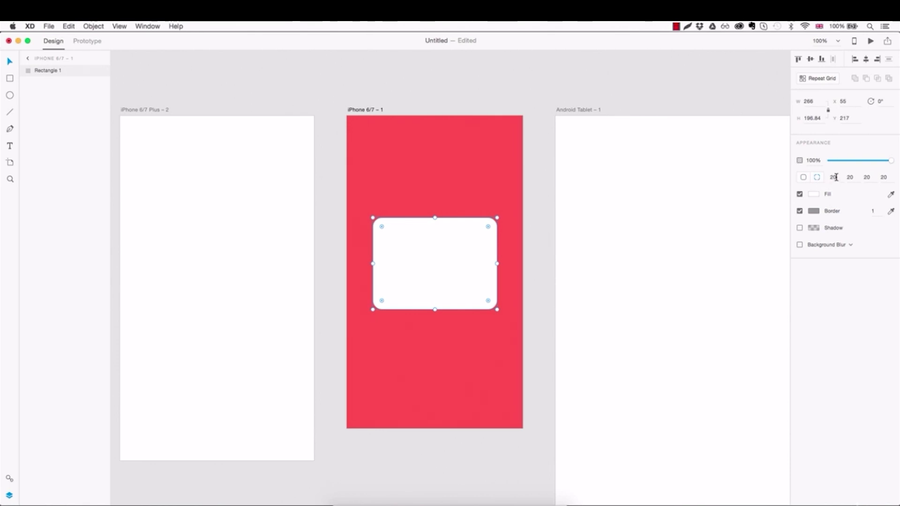
Set the top-left and bottom-right corner radii to 0, leaving the other corners at 20
left_click(837, 177)
type("0")
key("Return")
left_click(872, 178)
key("Return")
left_click(514, 279)
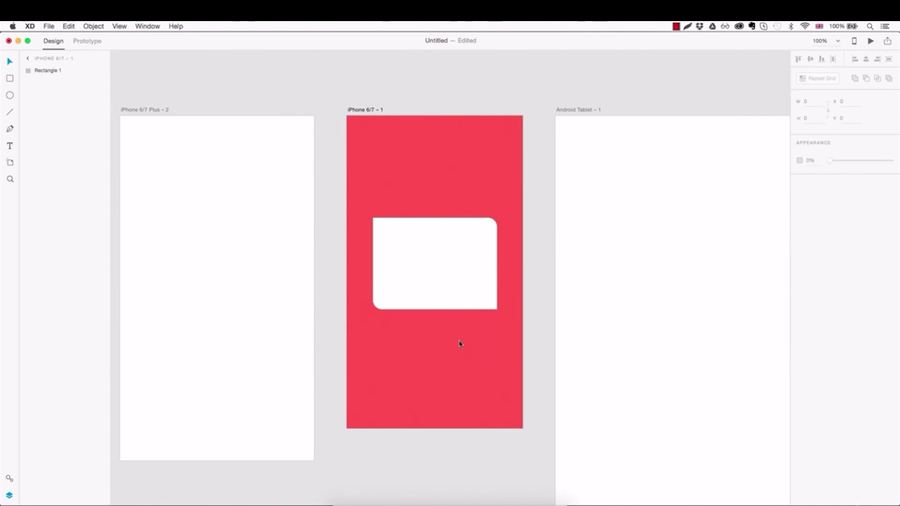
Select the rounded rectangle and try grey, maroon and purple tones for its fill
left_click(457, 299)
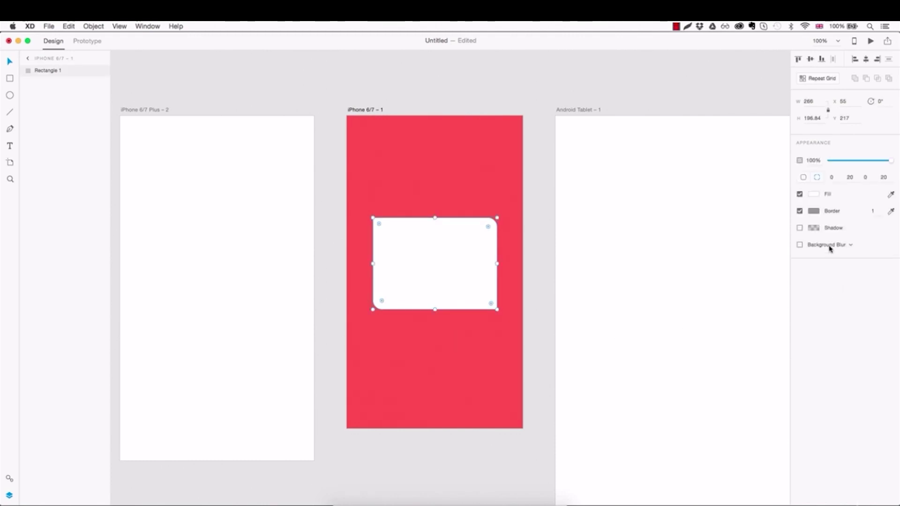
left_click(814, 194)
left_click_drag(739, 184, 675, 184)
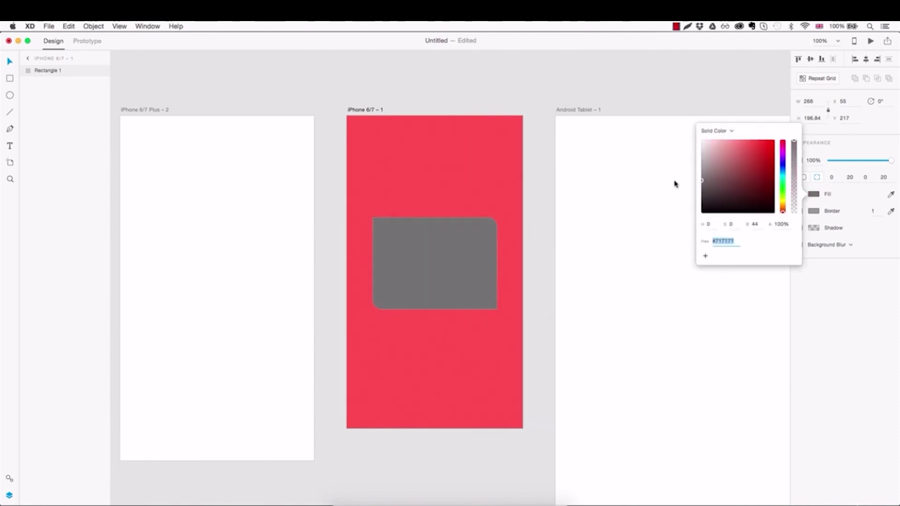
mouse_move(733, 196)
left_mouse_down()
mouse_move(772, 170)
mouse_move(768, 148)
mouse_move(745, 184)
left_mouse_up()
left_click_drag(783, 210, 783, 157)
mouse_move(762, 169)
left_mouse_down()
mouse_move(766, 144)
mouse_move(736, 162)
left_mouse_up()
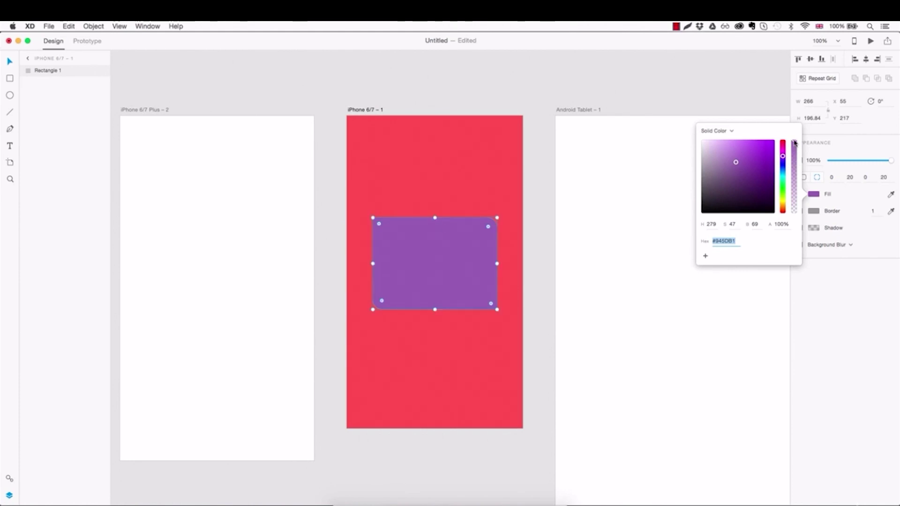
mouse_move(795, 143)
left_mouse_down()
mouse_move(795, 185)
mouse_move(792, 140)
left_mouse_up()
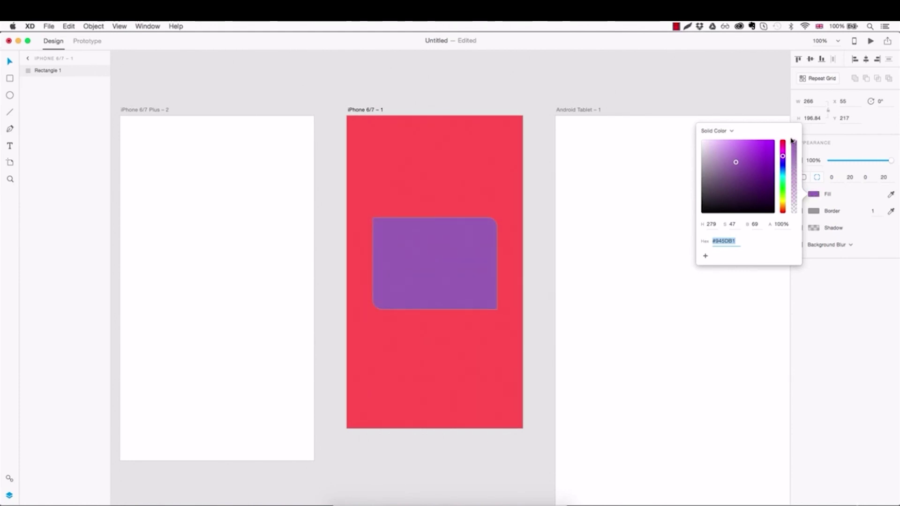
Save a vivid violet swatch, then fill with dark purple #3C3141 and save it too
left_click_drag(747, 178, 741, 139)
left_click(705, 256)
left_click_drag(771, 187, 720, 194)
left_click(706, 256)
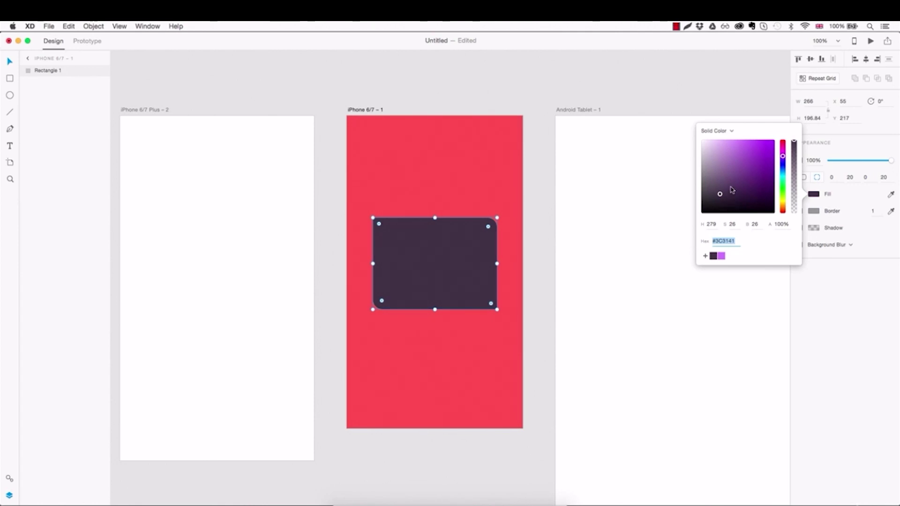
Try a gradient fill running from light violet at the top to green at the bottom
left_click_drag(733, 187, 740, 171)
left_click(716, 130)
left_click(715, 139)
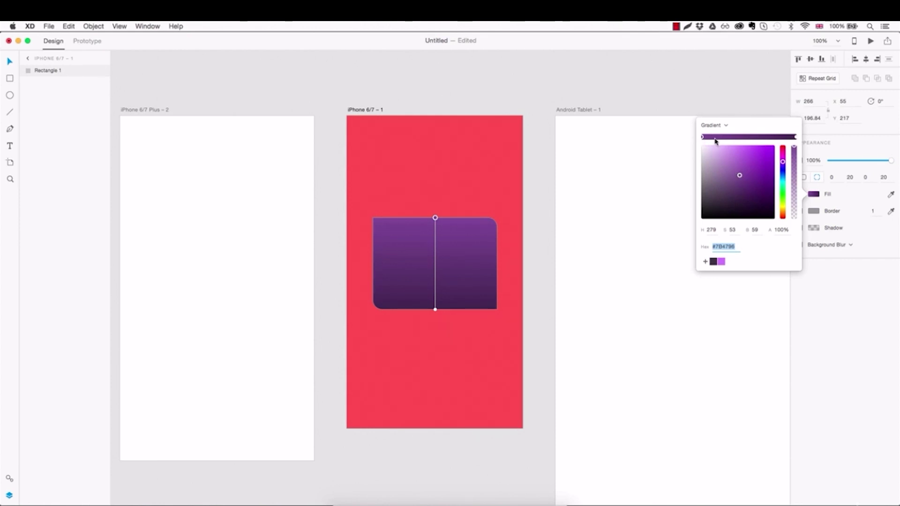
left_click(795, 137)
mouse_move(771, 168)
left_mouse_down()
mouse_move(756, 148)
mouse_move(736, 145)
left_mouse_up()
left_click(783, 197)
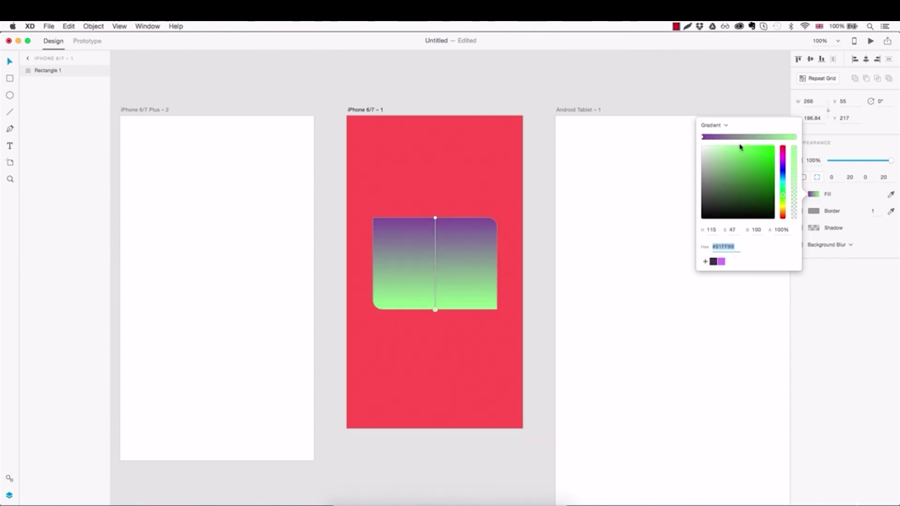
left_click(702, 137)
mouse_move(738, 173)
left_mouse_down()
mouse_move(727, 143)
mouse_move(737, 145)
left_mouse_up()
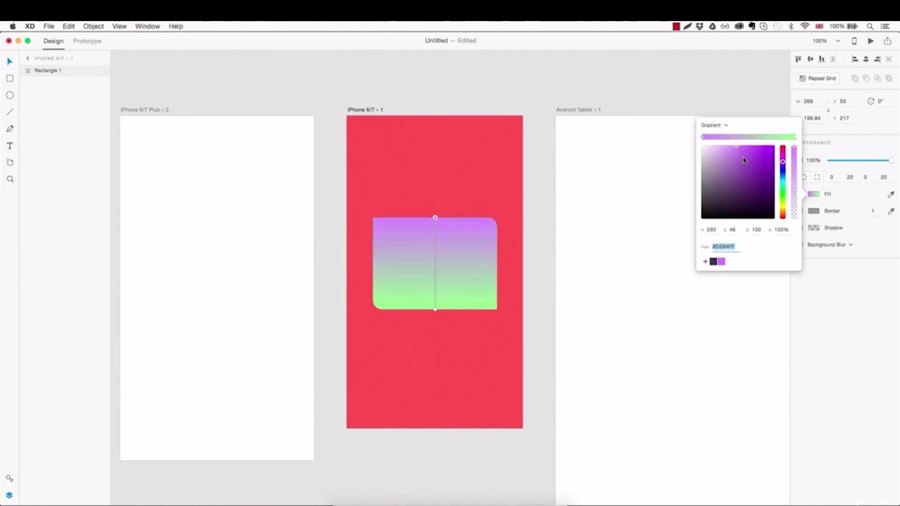
Return to a solid fill and sample a bright blue with the Fill eyedropper
left_click(717, 124)
left_click(716, 117)
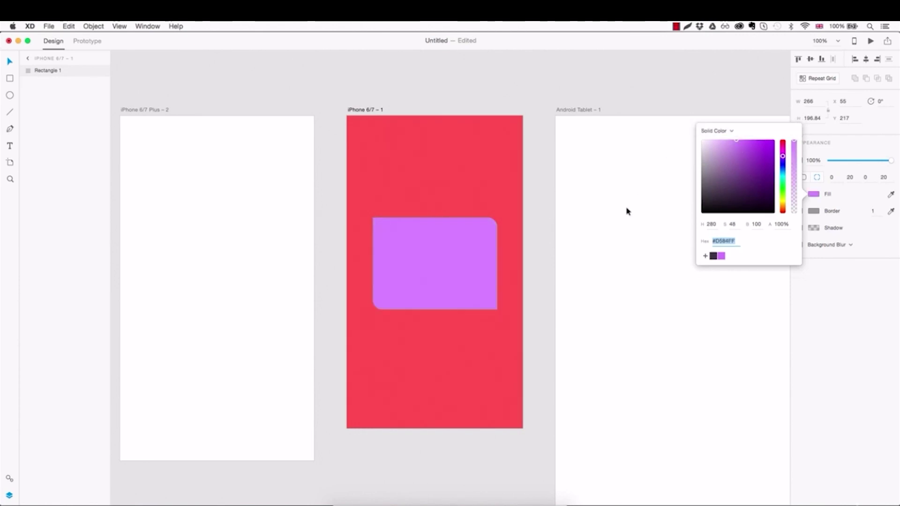
left_click(891, 194)
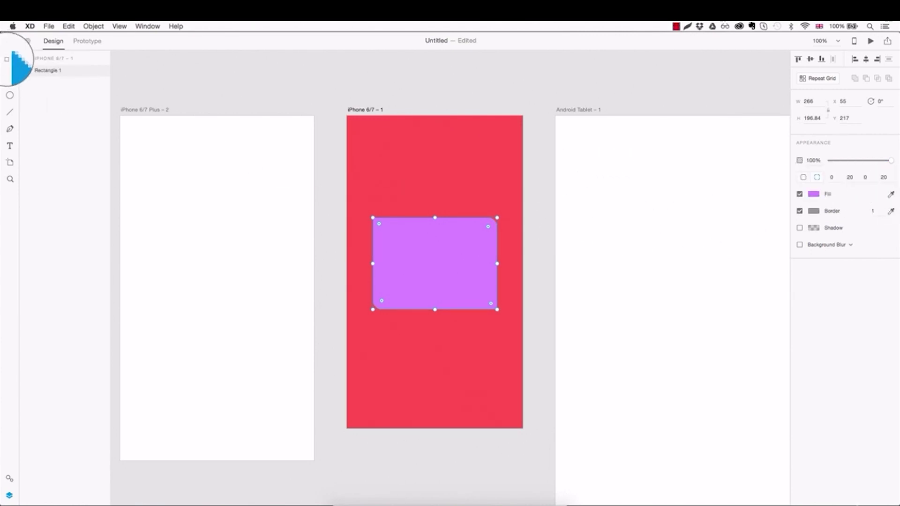
left_click(11, 61)
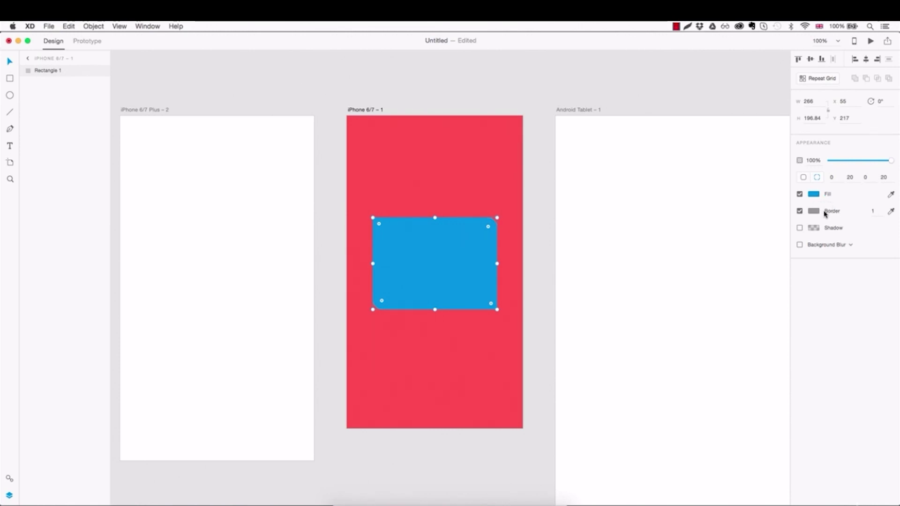
Darken the border colour to near-black and set the border width to 27
left_click(813, 212)
left_click_drag(751, 195, 644, 219)
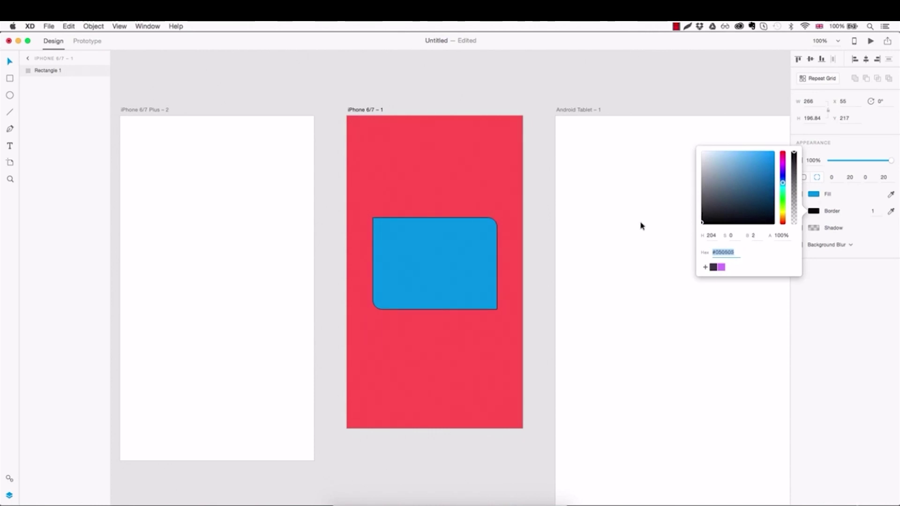
left_click(839, 217)
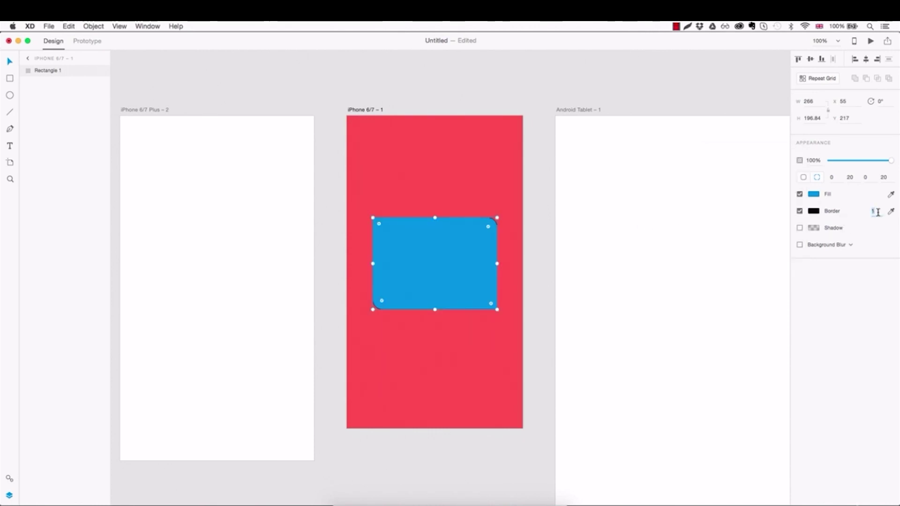
key("Up")
key("Up")
key("Up")
key("Up")
key("Up")
key("Up")
key("Up")
key("Up")
key("Up")
key("Up")
key("Up")
key("Up")
key("Up")
key("Up")
key("Up")
key("Up")
key("Up")
key("Up")
key("Up")
key("Up")
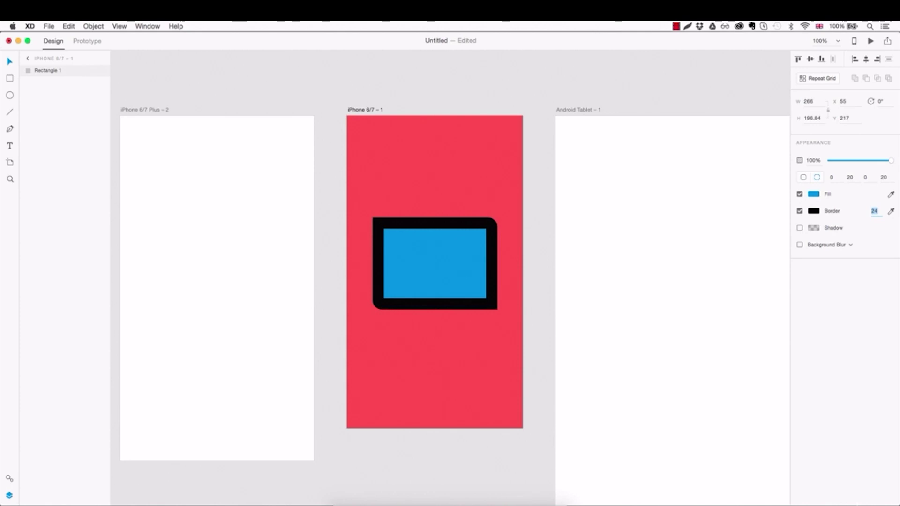
key("Up")
key("Up")
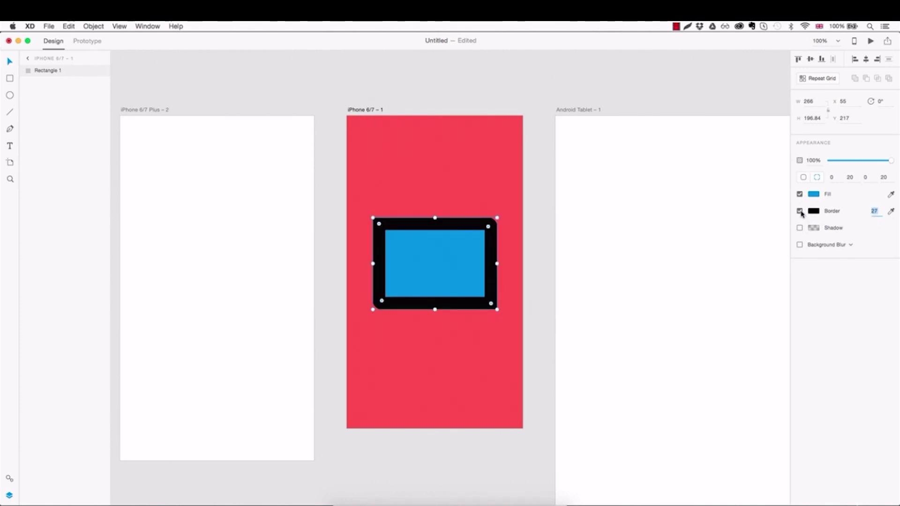
left_click(800, 211)
left_click(800, 212)
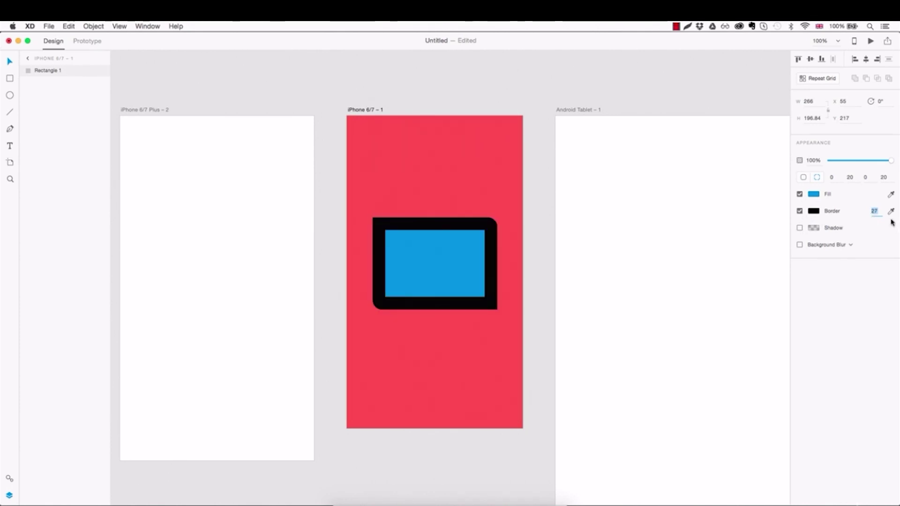
key("Return")
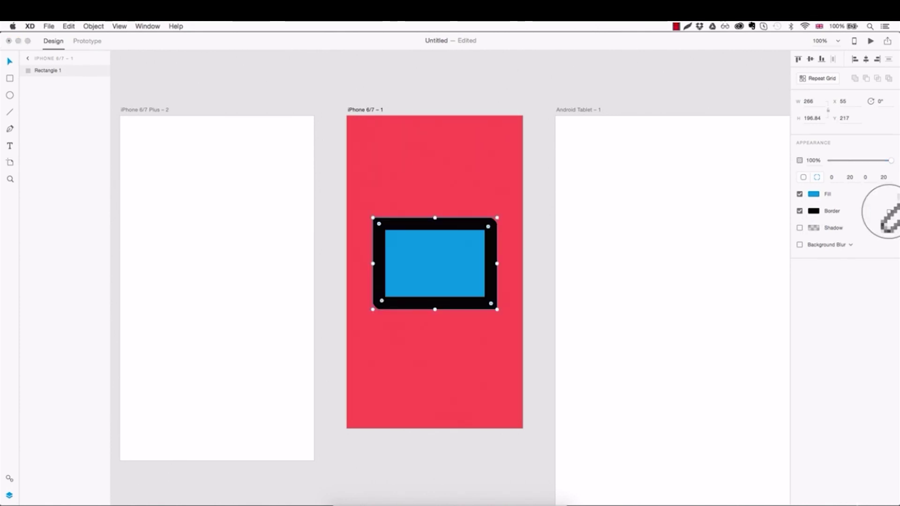
Sample a dark grey from the screen as the border colour
left_click(472, 167)
left_click(891, 212)
left_click(870, 41)
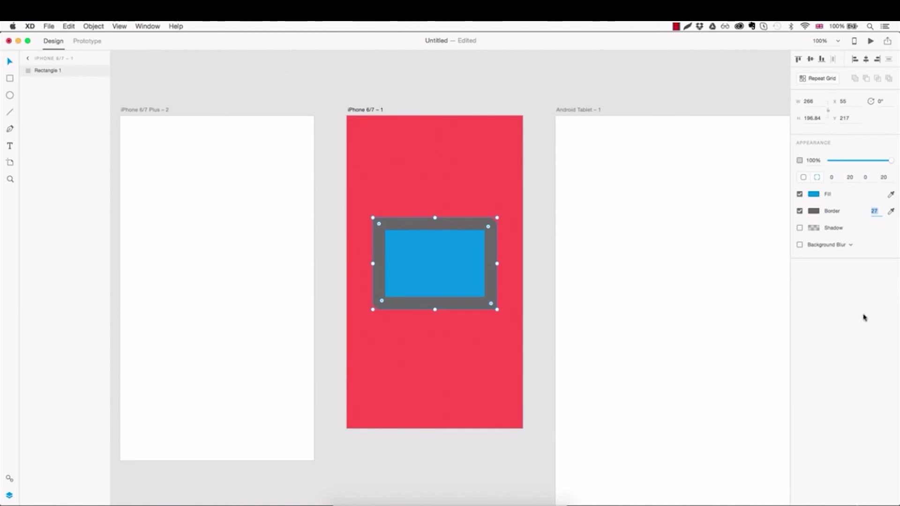
Add a drop shadow and settle its horizontal offset at 0
left_click(800, 230)
left_click(818, 242)
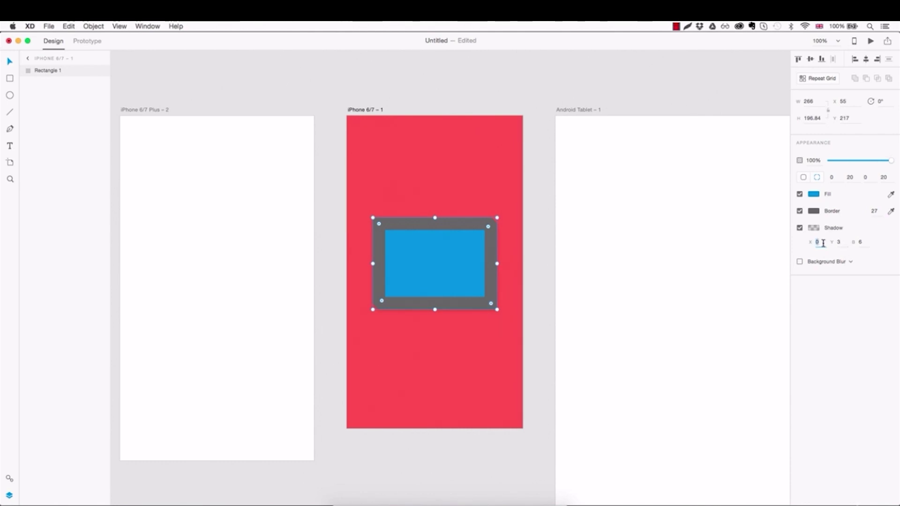
type("14")
key("Return")
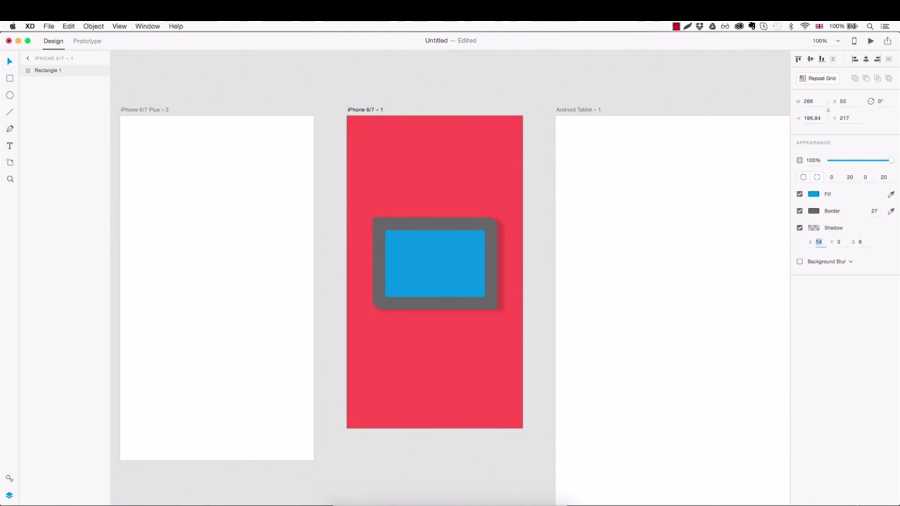
key("Up")
key("Up")
key("Up")
key("Down")
key("Down")
key("Down")
key("Down")
key("Down")
key("Down")
key("Down")
key("Down")
key("Down")
key("Down")
key("Down")
key("Down")
key("Down")
key("Down")
key("Down")
key("Down")
key("Down")
key("Down")
key("Down")
key("Down")
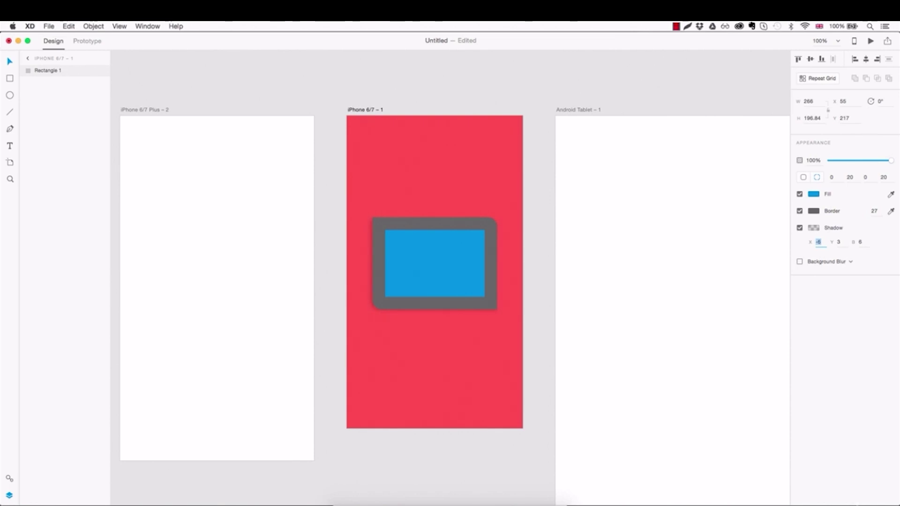
key("Down")
key("Down")
key("Down")
key("Down")
key("Down")
key("Down")
key("Down")
key("Down")
key("Down")
key("Down")
key("Down")
key("Down")
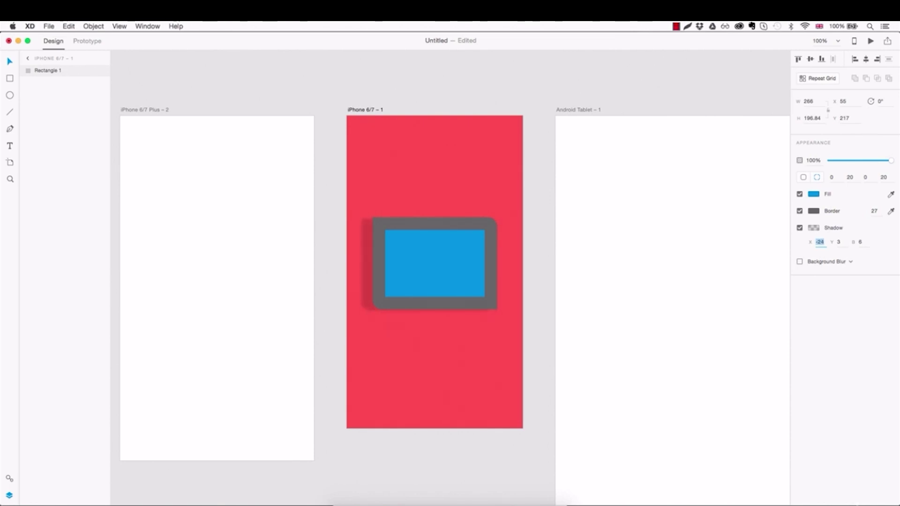
key("Up")
key("Up")
key("Up")
key("Up")
key("Up")
key("Up")
key("Up")
key("Up")
key("Up")
key("Up")
key("Up")
key("Up")
key("Up")
key("Up")
key("Up")
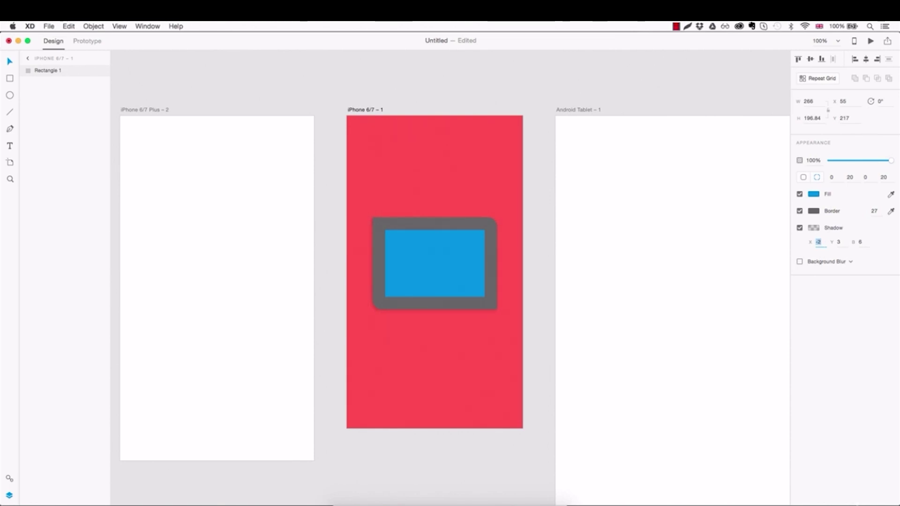
key("Up")
Set the shadow's Y offset to 15 and its blur to 8
left_click(842, 242)
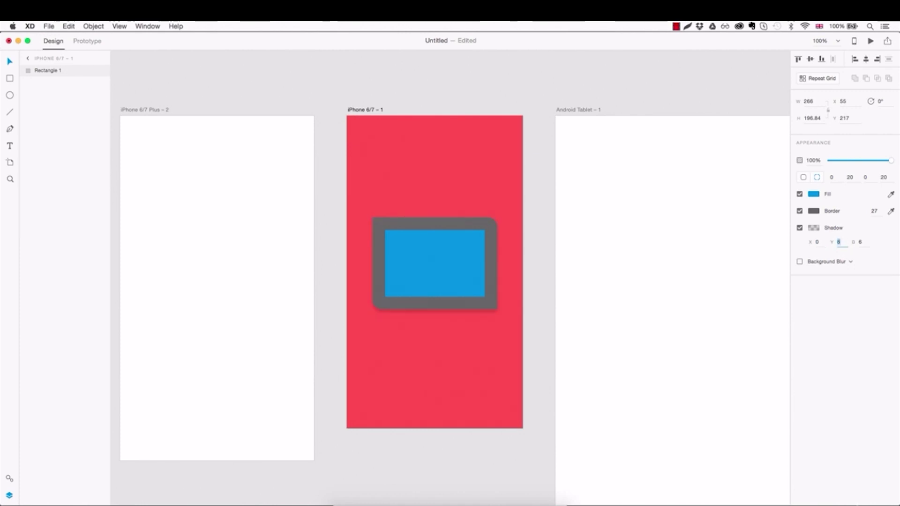
key("Up")
key("Up")
key("Up")
key("Up")
key("Up")
key("Up")
key("Up")
key("Up")
key("Up")
key("Up")
key("Up")
key("Up")
key("Up")
key("Up")
key("Down")
key("Down")
key("Down")
key("Down")
key("Down")
key("Down")
key("Down")
key("Down")
key("Down")
key("Down")
key("Down")
key("Down")
key("Down")
key("Down")
key("Down")
key("Down")
key("Down")
key("Down")
key("Down")
key("Down")
key("Down")
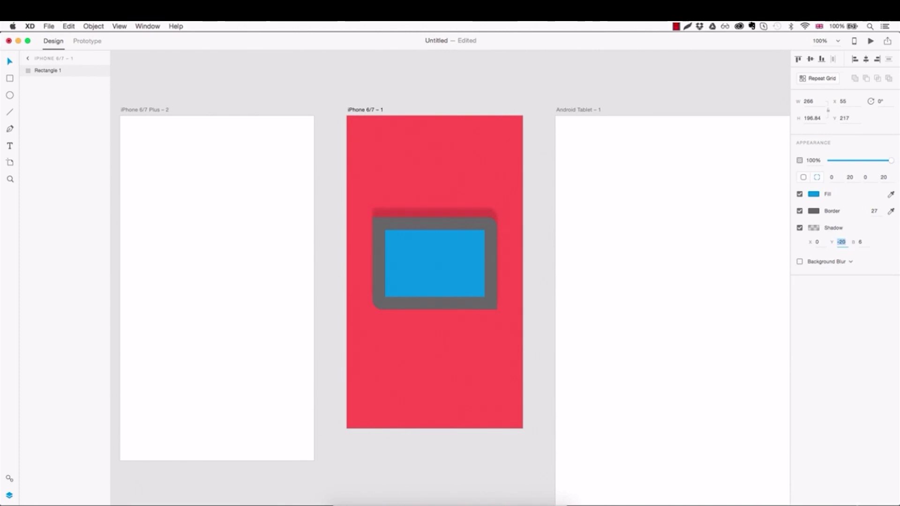
key("Up")
key("Up")
key("Up")
key("Up")
key("Up")
key("Up")
key("Up")
key("Up")
key("Up")
key("Up")
key("Up")
key("Up")
key("Up")
key("Up")
key("Up")
key("Up")
key("Up")
key("Up")
key("Up")
key("Up")
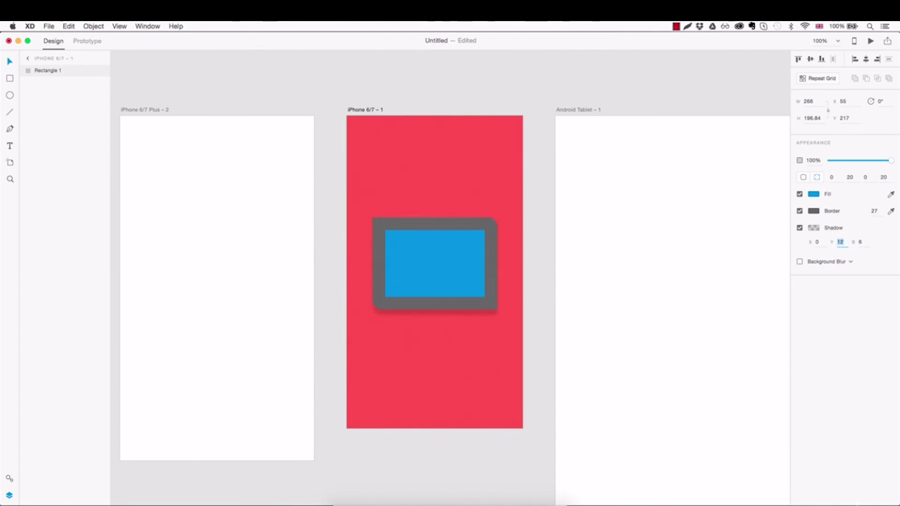
left_click(863, 242)
key("Down")
key("Down")
key("Down")
key("Down")
key("Down")
key("Down")
key("Down")
key("Down")
key("Down")
key("Down")
key("Down")
Make the shadow colour black #000000 with higher opacity
left_click(814, 227)
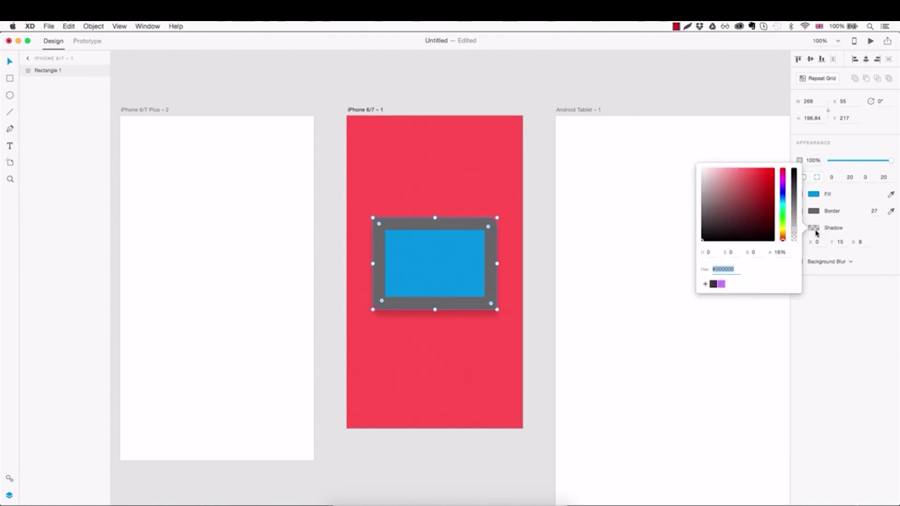
left_click_drag(732, 217, 649, 243)
left_click_drag(795, 233, 794, 171)
left_click(871, 254)
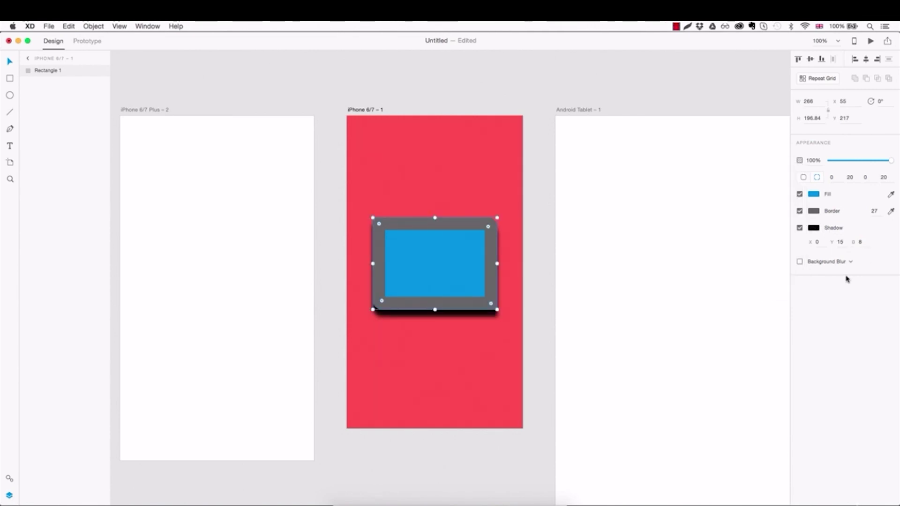
Turn on Background Blur (30, 15, 0%) for the rectangle
left_click(800, 262)
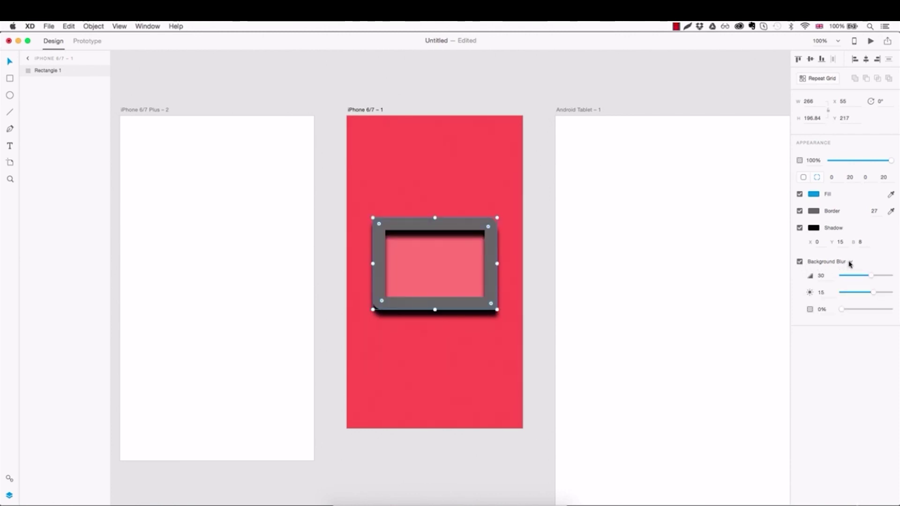
left_click(799, 262)
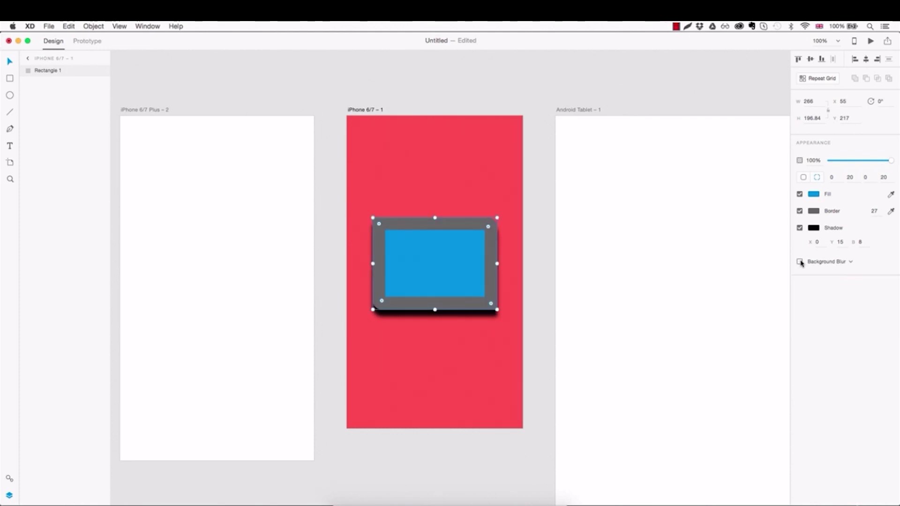
left_click(800, 262)
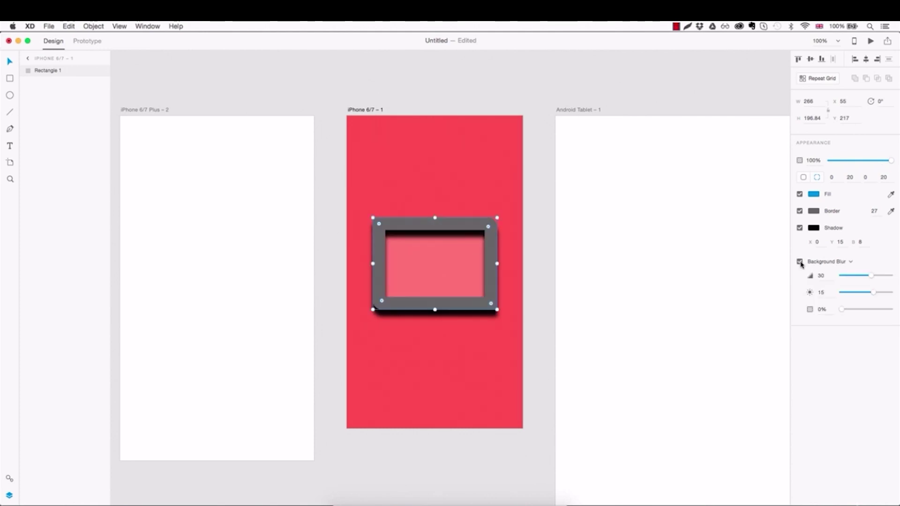